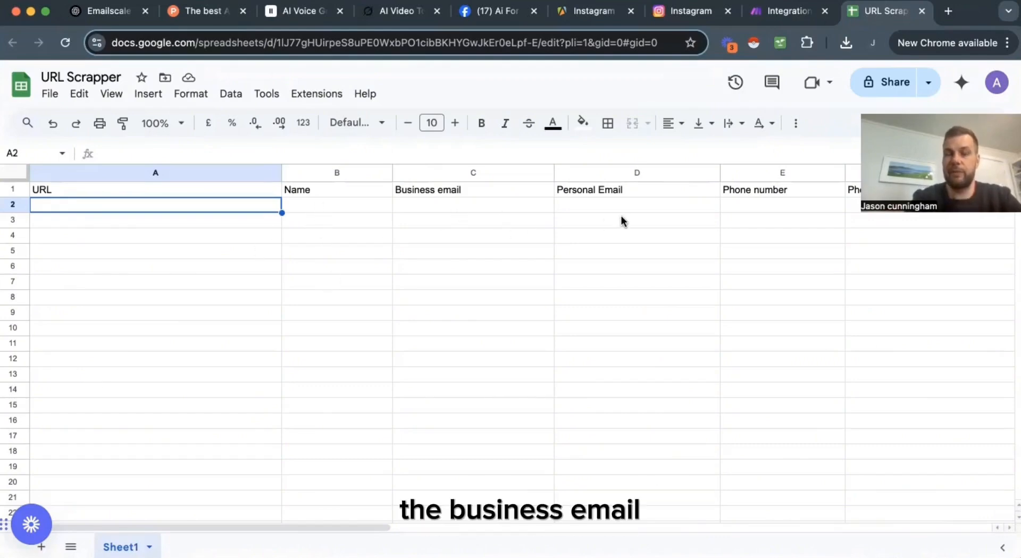
pyautogui.hscroll(5, 621, 215)
pyautogui.hscroll(-5, 621, 215)
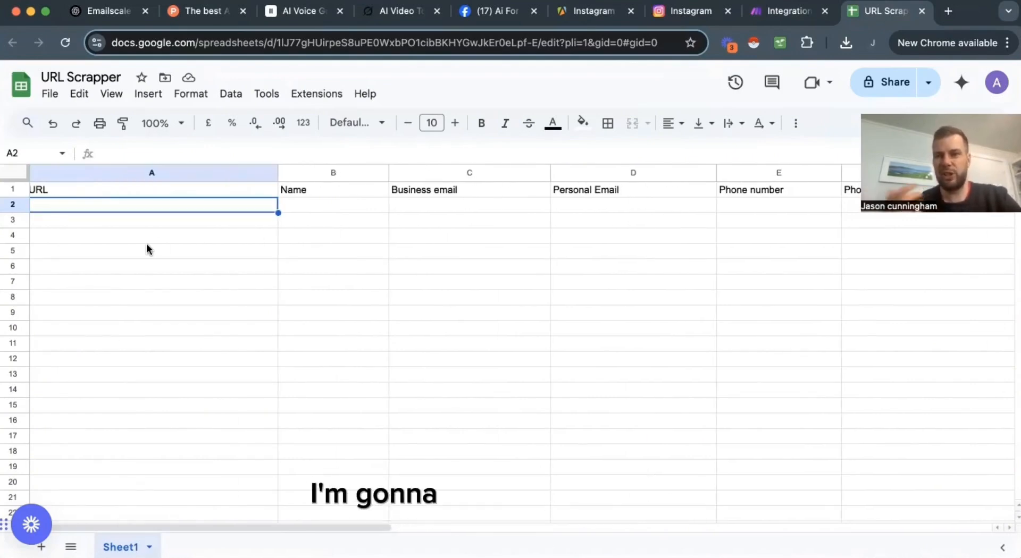
pyautogui.hscroll(1, 147, 248)
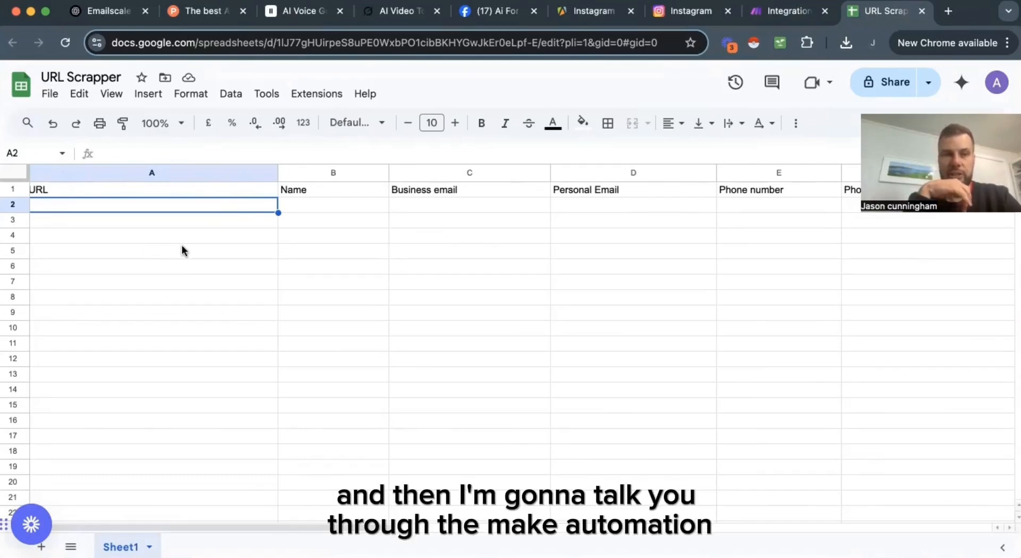
pyautogui.hscroll(-1, 181, 250)
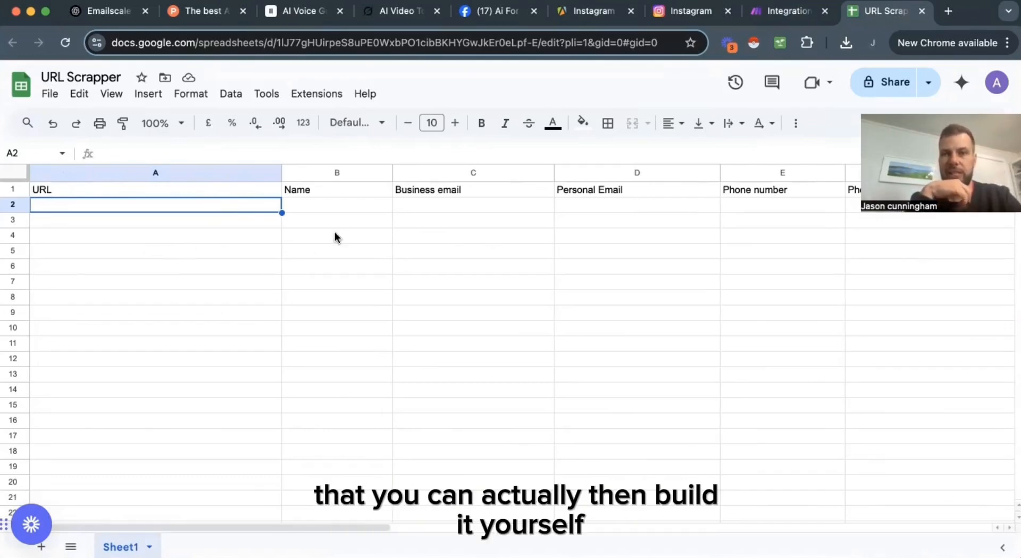
# Step: Search the web for google maps in a new browser tab and open the Google Maps site
pyautogui.click(948, 11)
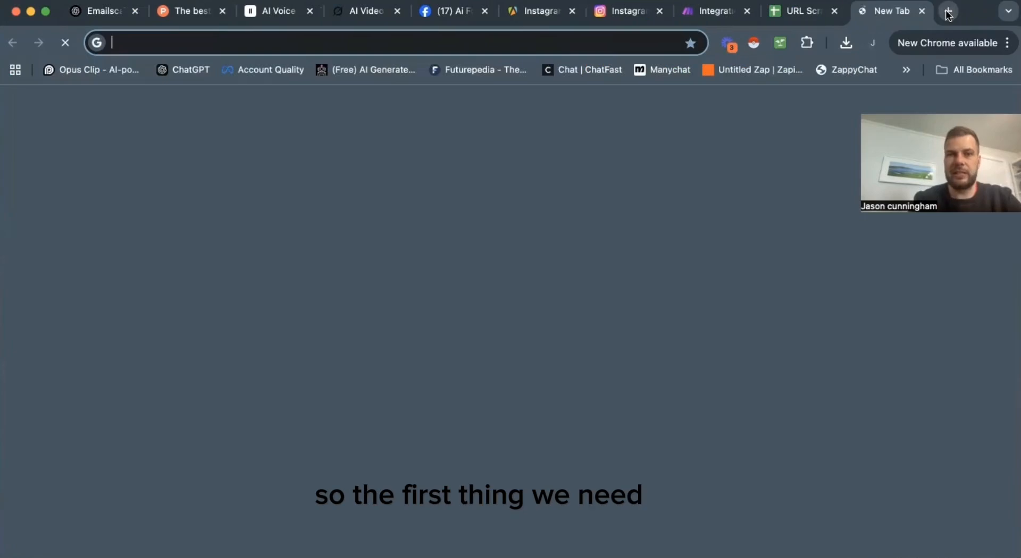
pyautogui.write('google maps')
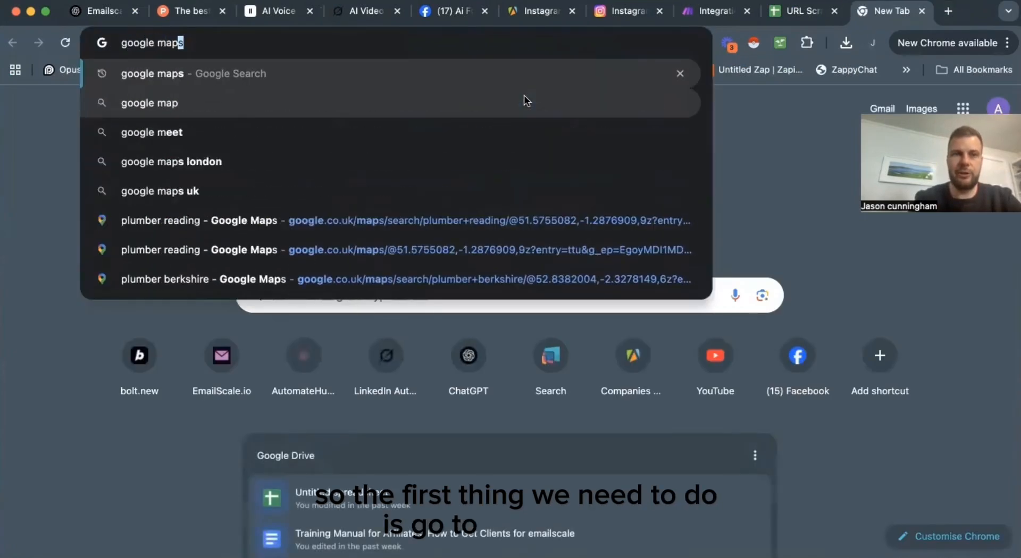
pyautogui.press('Return')
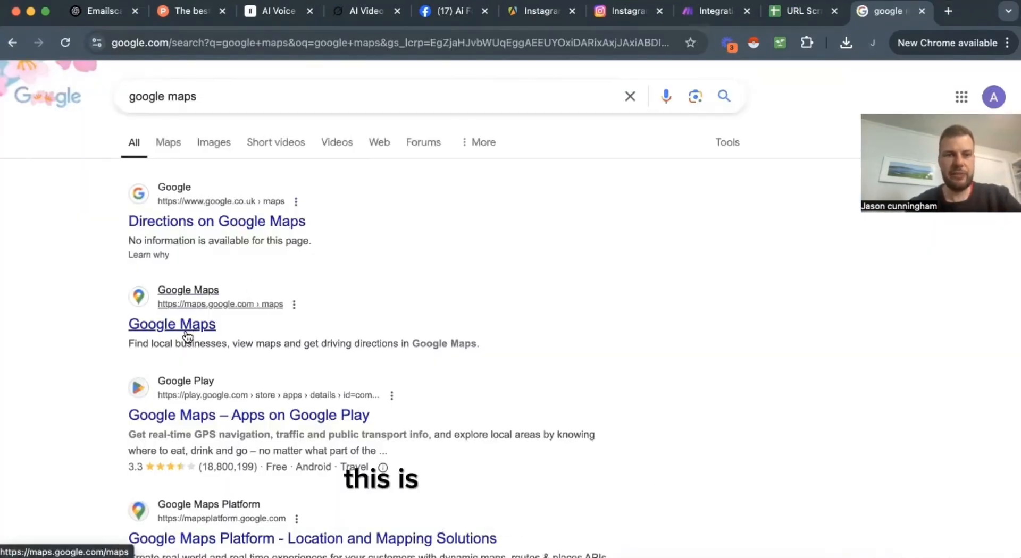
pyautogui.click(186, 328)
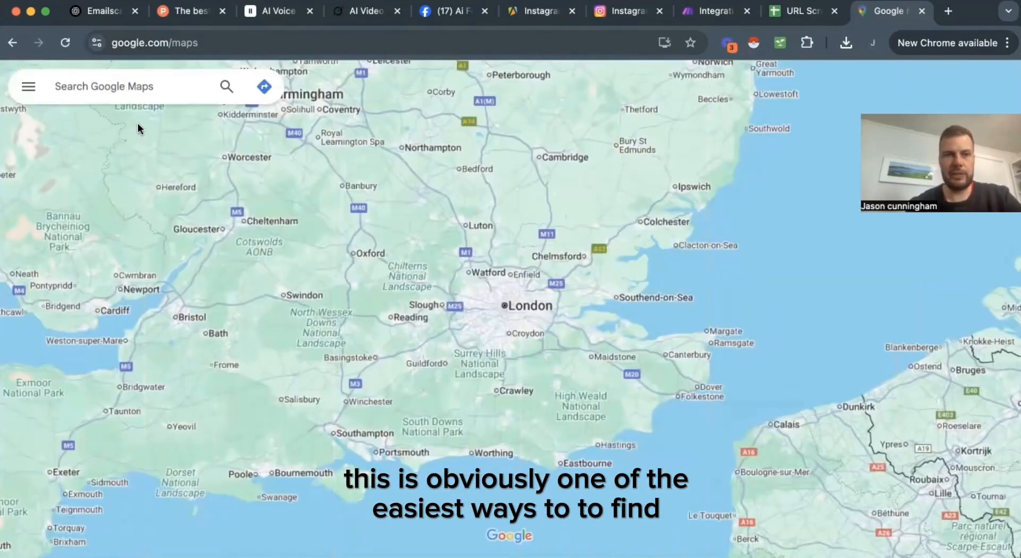
# Step: Search the map for "plumbers reading"
pyautogui.write('plu')
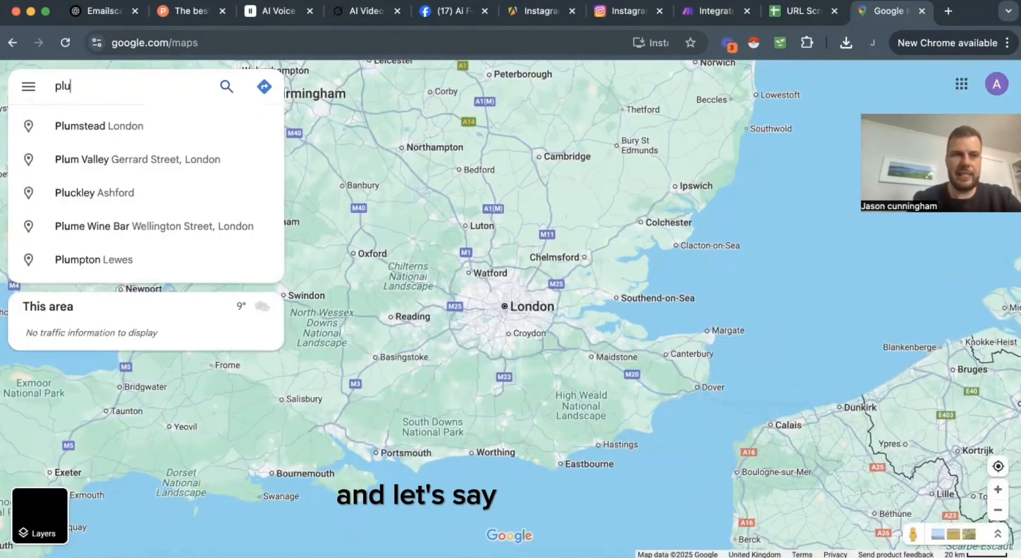
pyautogui.write('mbers ')
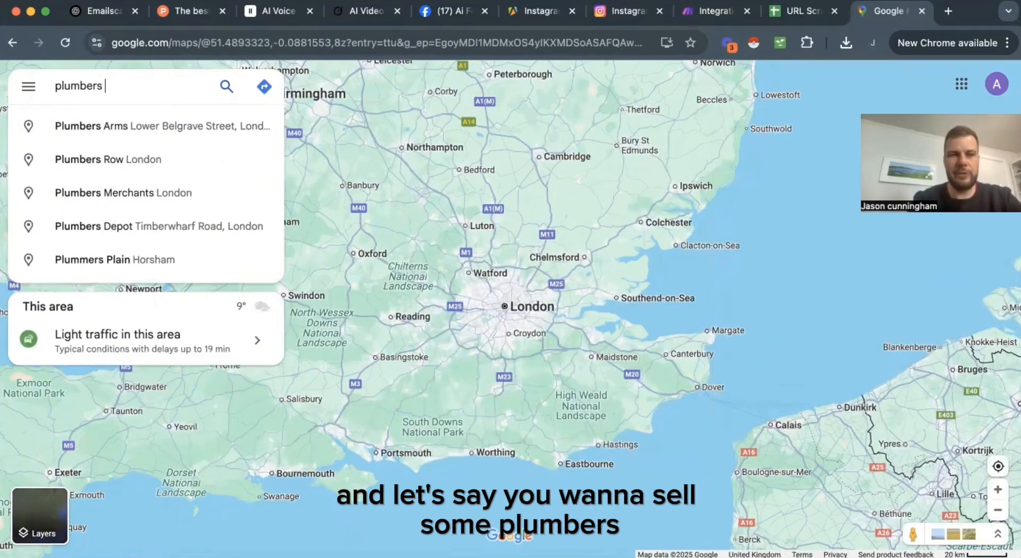
pyautogui.write('reading')
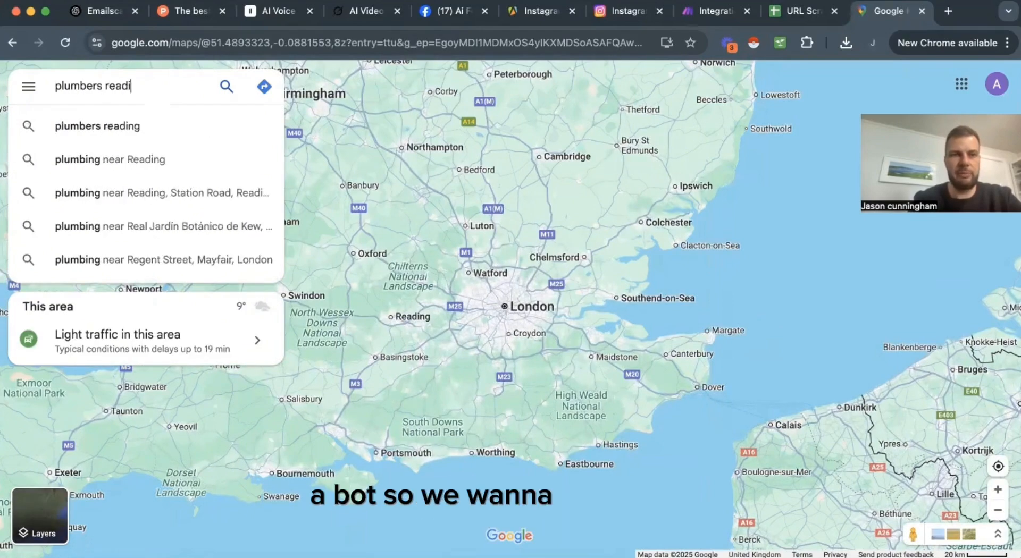
pyautogui.press('Return')
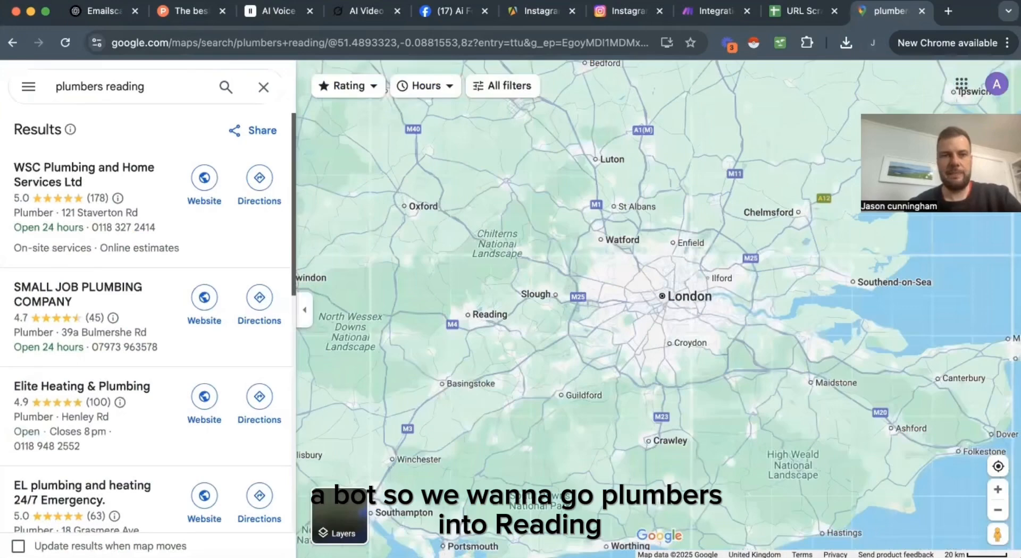
# Step: Load more of the plumber listings, extract them with the Instant Data Scraper extension and enlarge its window
pyautogui.scroll(-10, 119, 333)
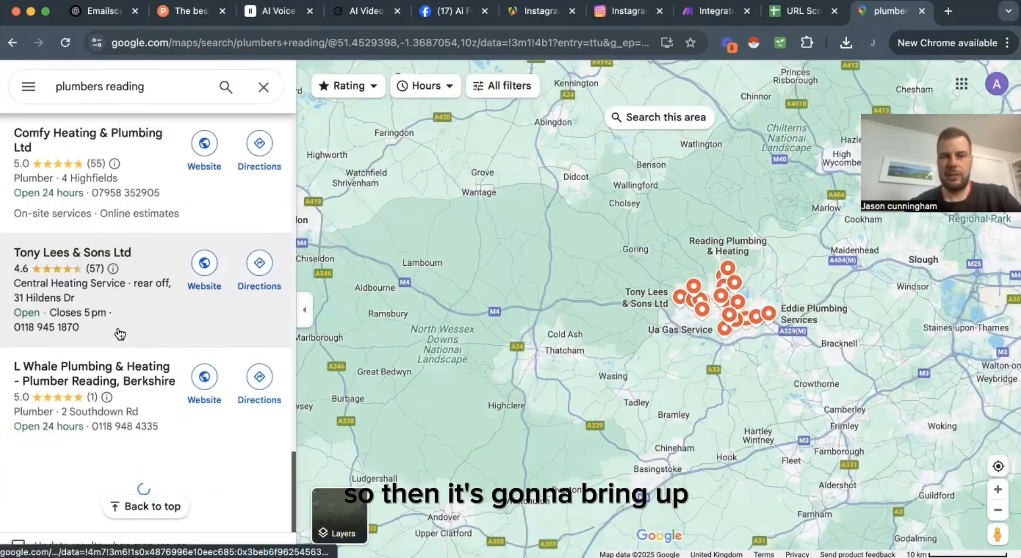
pyautogui.click(754, 43)
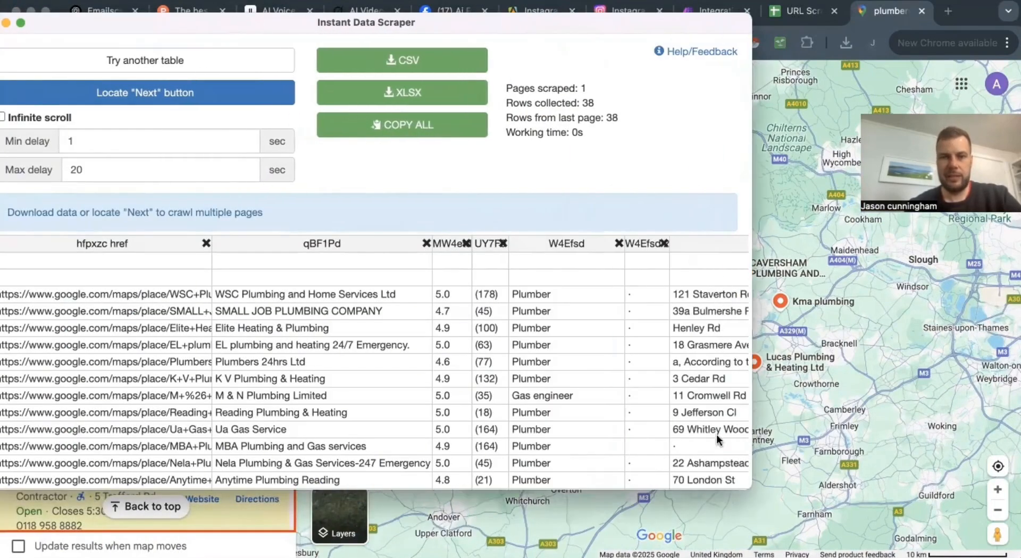
pyautogui.moveTo(749, 492); pyautogui.dragTo(815, 555)
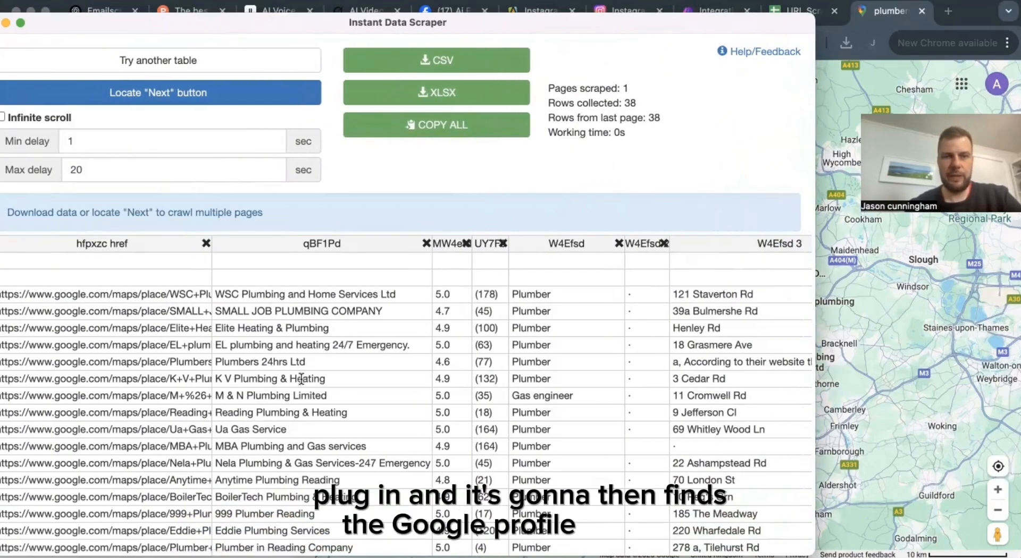
# Step: Examine the scraped table's columns for ratings, addresses, phone numbers, websites and any email addresses
pyautogui.hscroll(3, 298, 380)
pyautogui.hscroll(7, 302, 384)
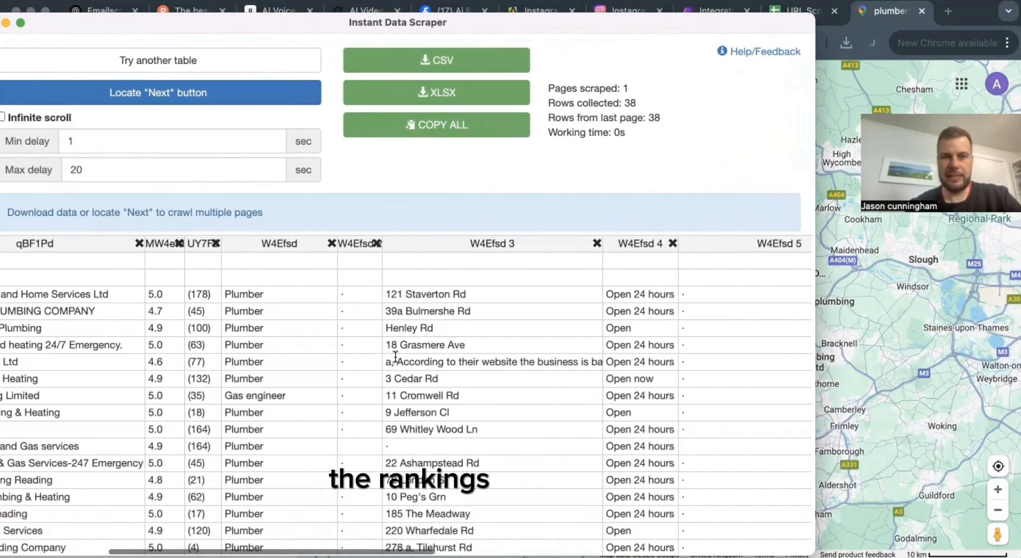
pyautogui.hscroll(10, 469, 314)
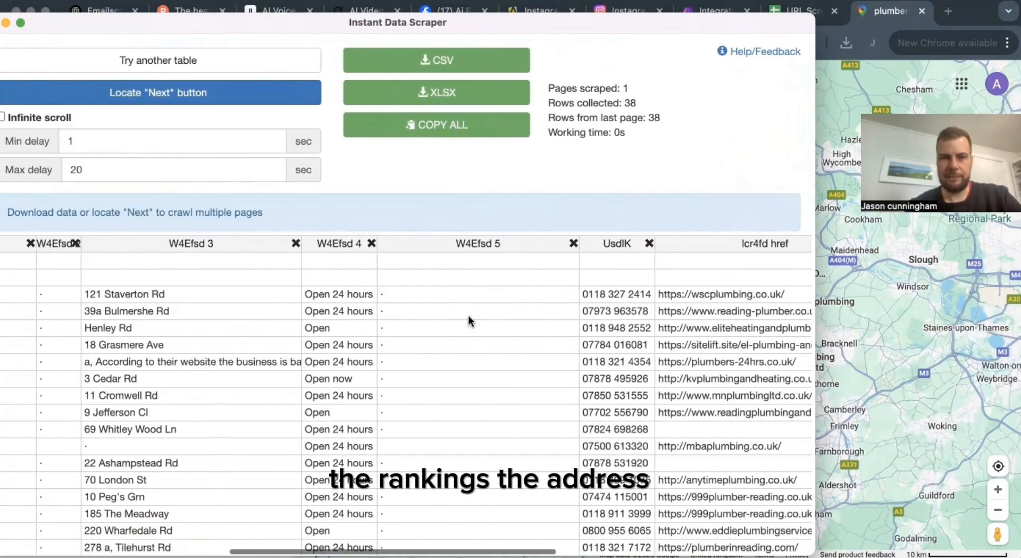
pyautogui.scroll(-6, 454, 358)
pyautogui.scroll(6, 454, 358)
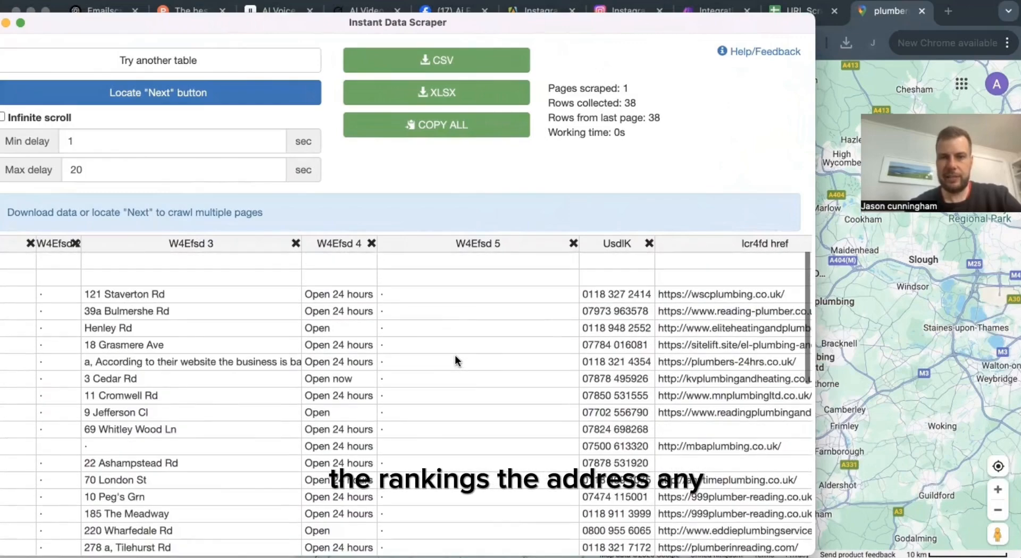
pyautogui.hscroll(2, 454, 355)
pyautogui.hscroll(10, 575, 308)
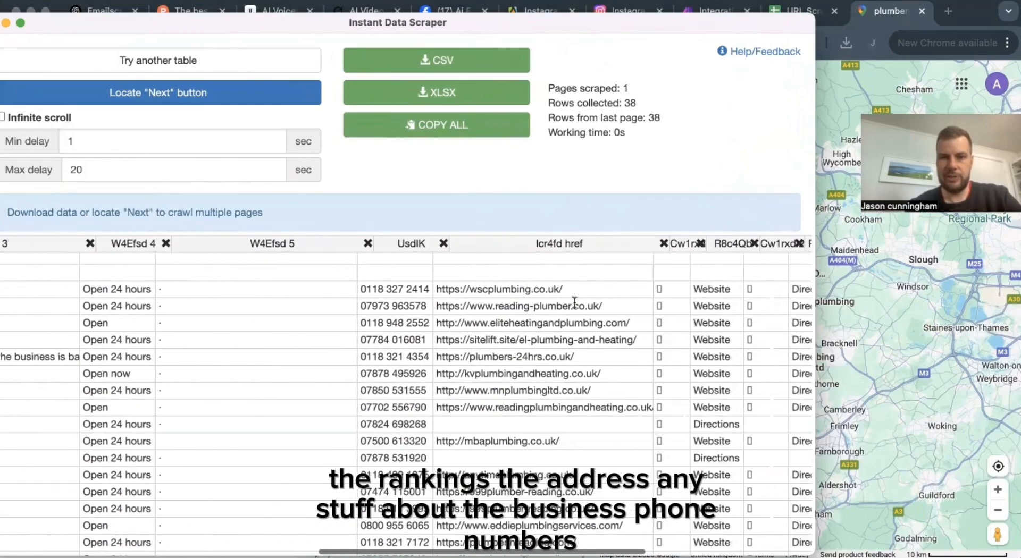
pyautogui.hscroll(8, 532, 361)
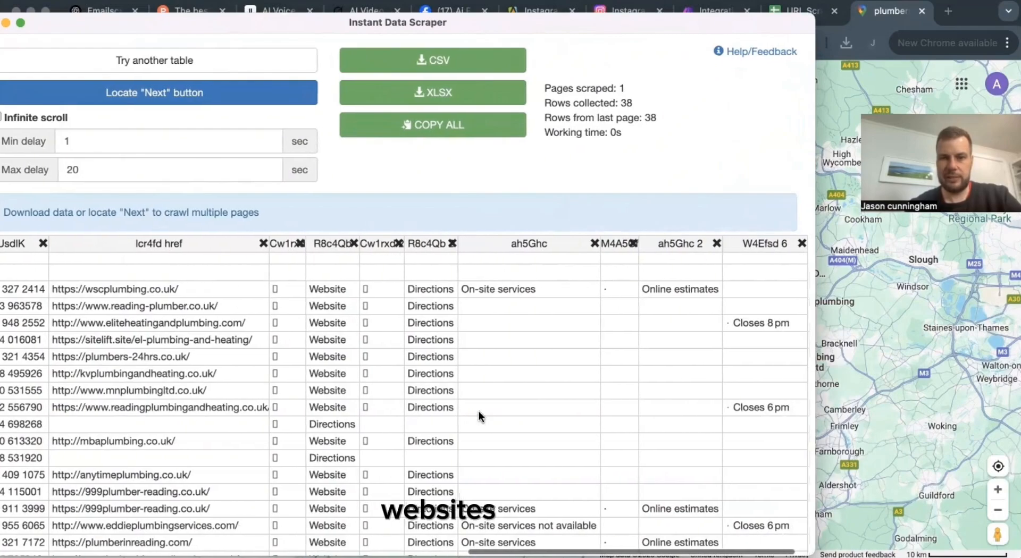
pyautogui.scroll(-6, 509, 428)
pyautogui.hscroll(-15, 362, 428)
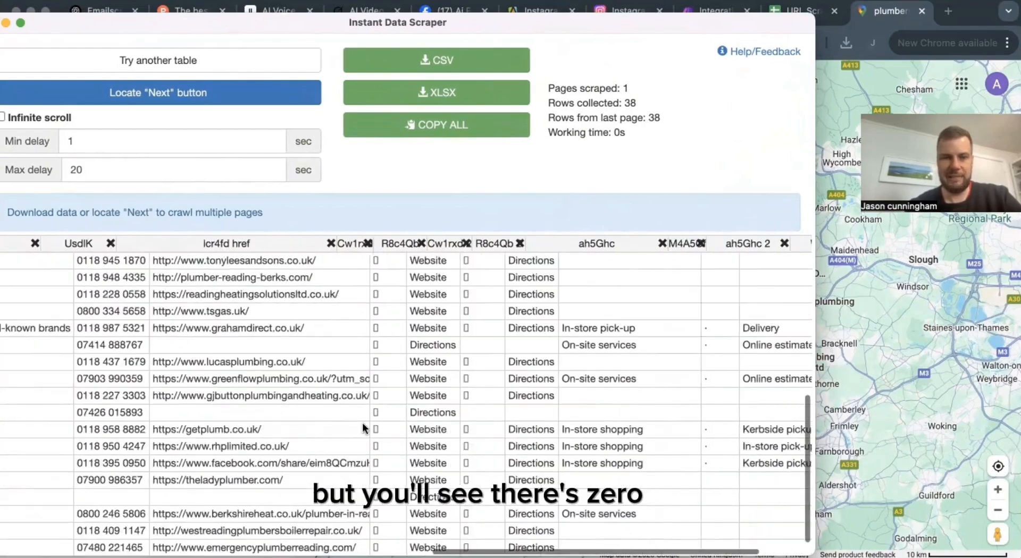
pyautogui.hscroll(-15, 362, 423)
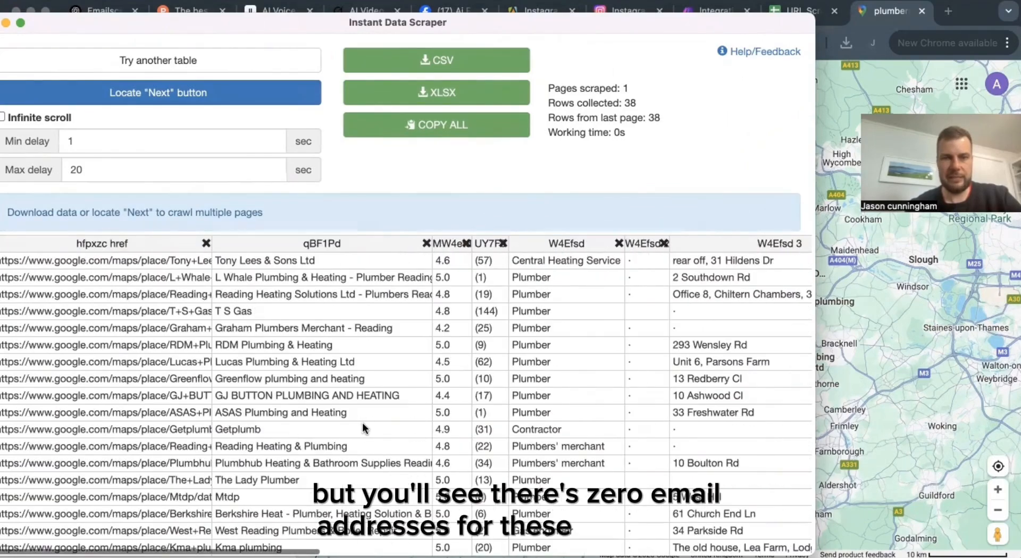
pyautogui.hscroll(15, 424, 339)
pyautogui.hscroll(6, 436, 330)
pyautogui.scroll(5, 465, 308)
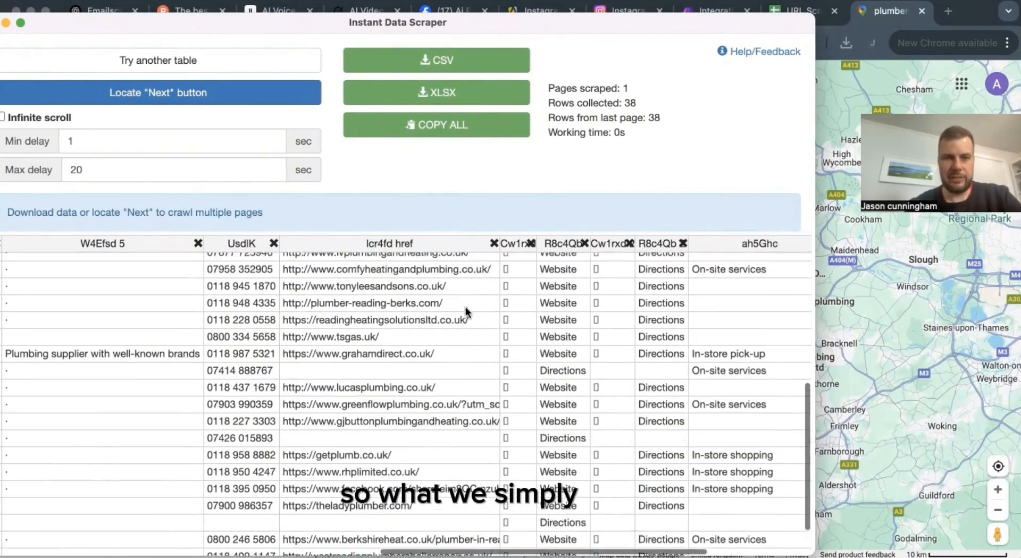
# Step: Copy the scraped website address column (lcr4fd href) into the URL column of the URL Scrapper sheet, starting at A2
pyautogui.scroll(2, 466, 307)
pyautogui.moveTo(383, 296); pyautogui.dragTo(482, 552)
pyautogui.scroll(-2, 411, 461)
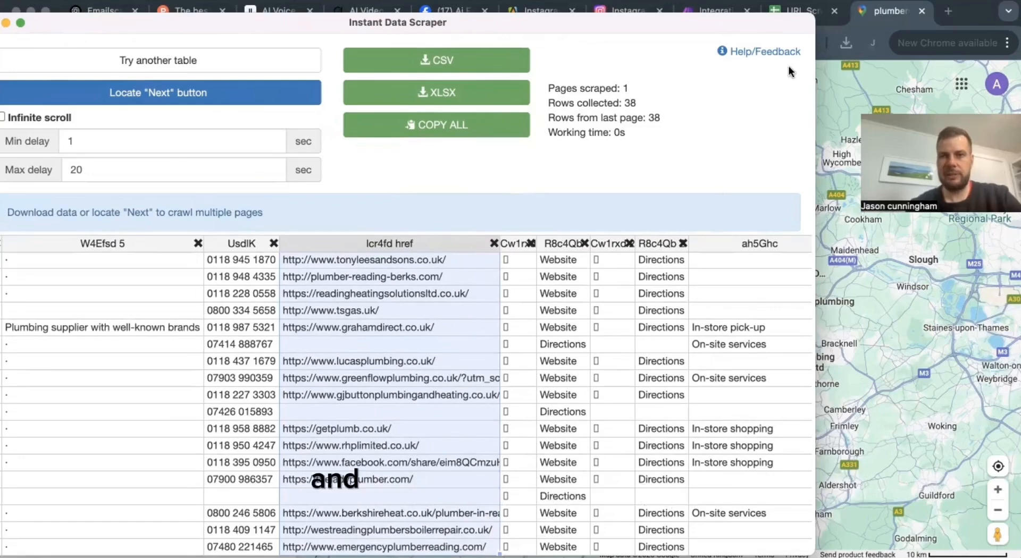
pyautogui.click(792, 9)
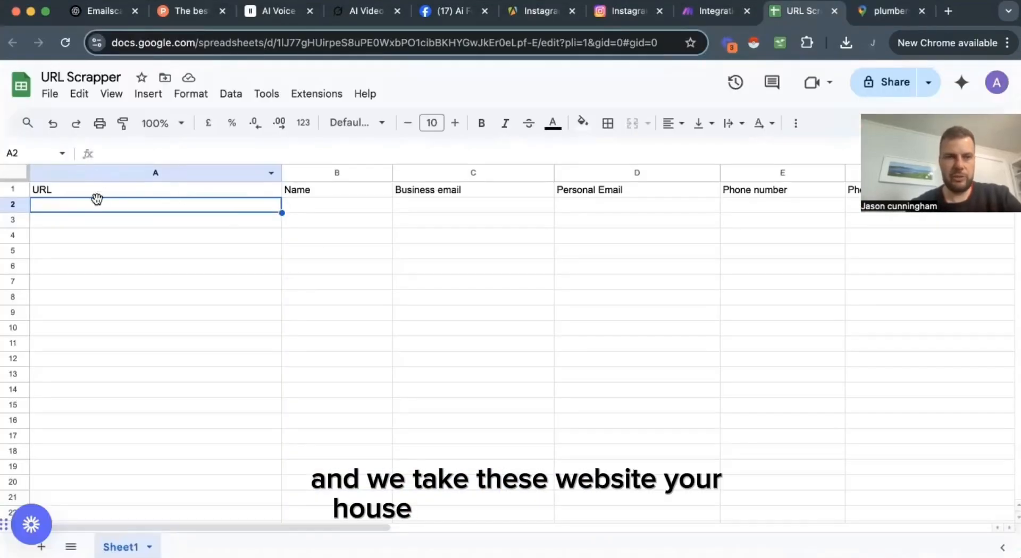
pyautogui.press('super+v')
pyautogui.click(315, 350)
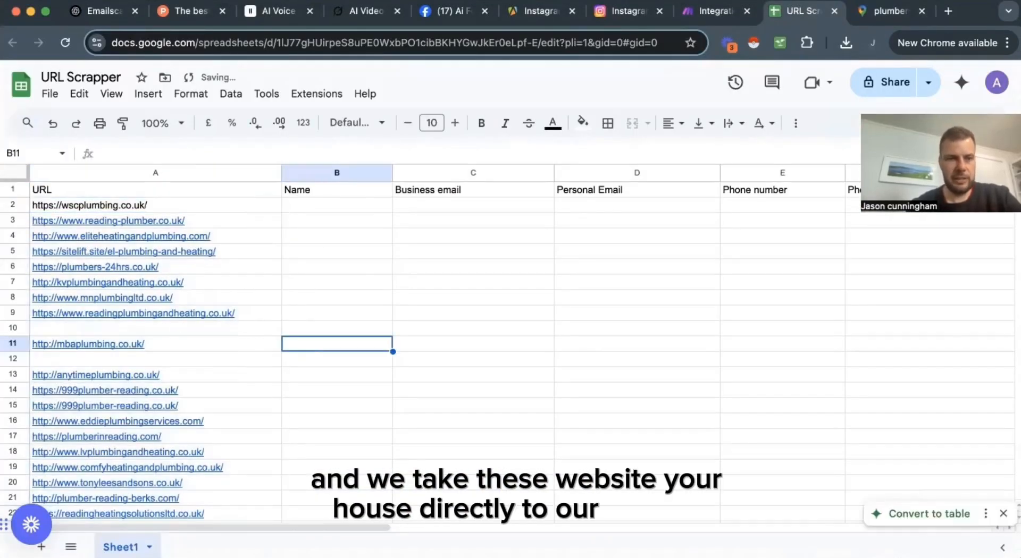
# Step: Delete the blank row 10 and the blank row 11 that follows from the URL list
pyautogui.rightClick(11, 327)
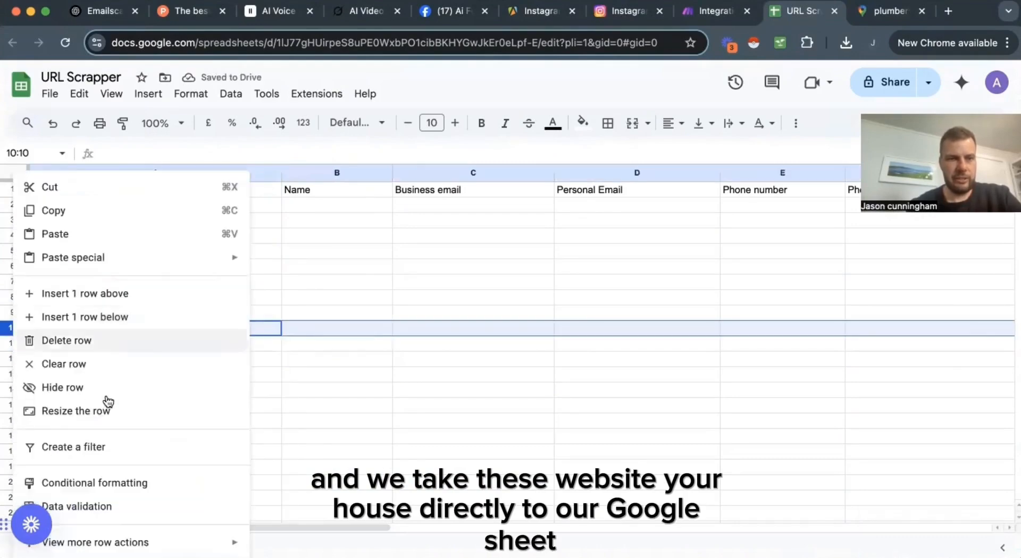
pyautogui.click(104, 341)
pyautogui.click(6, 344)
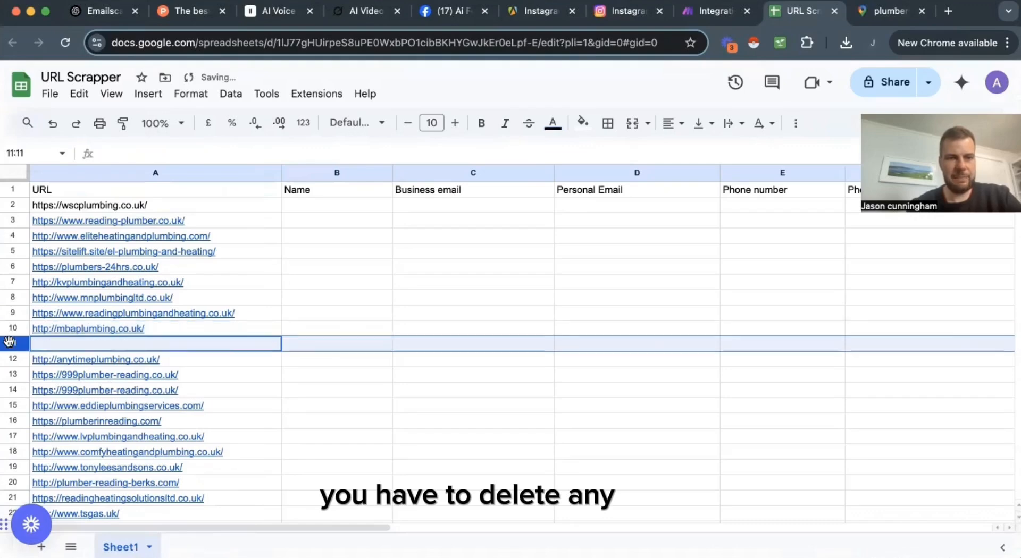
pyautogui.rightClick(7, 345)
pyautogui.click(79, 343)
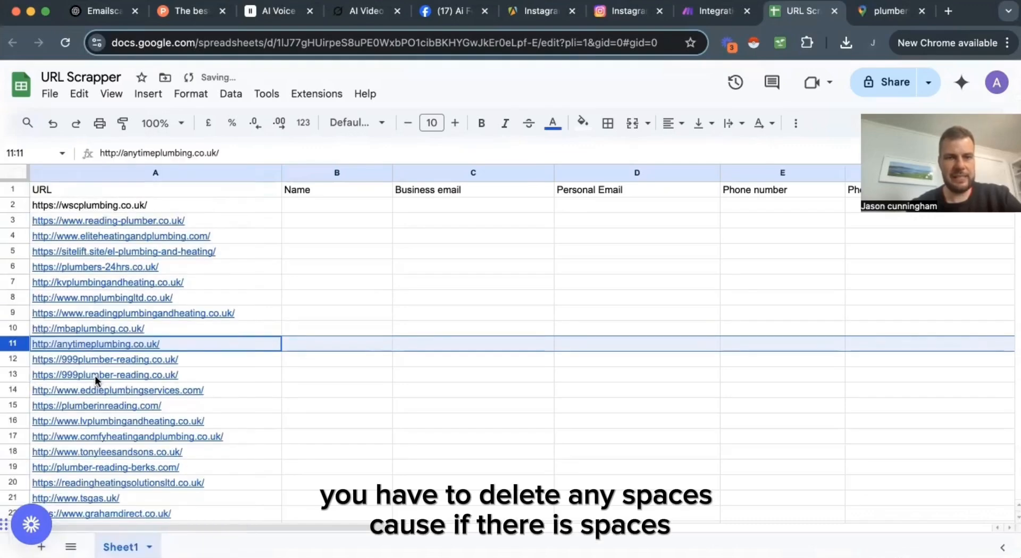
# Step: Delete the remaining blank rows 23, 26 and 30 further down the URL list, one after another
pyautogui.scroll(-5, 94, 375)
pyautogui.hscroll(-1, 183, 359)
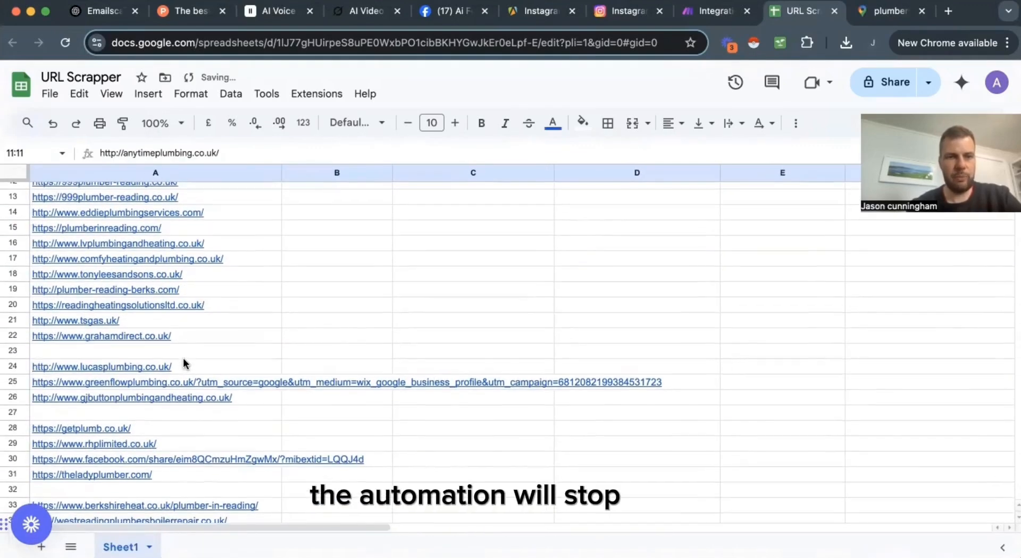
pyautogui.click(13, 354)
pyautogui.rightClick(13, 354)
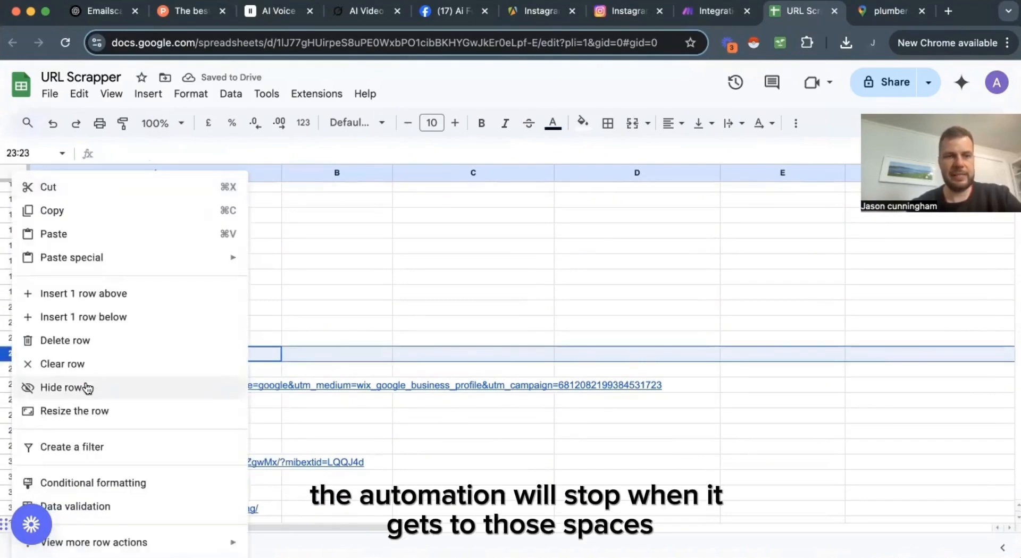
pyautogui.click(80, 349)
pyautogui.click(13, 402)
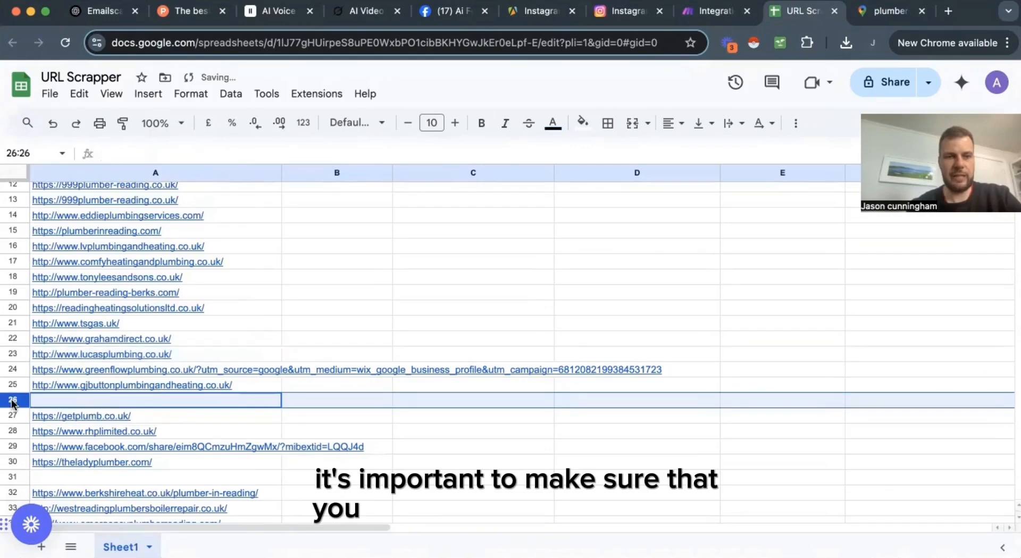
pyautogui.rightClick(13, 402)
pyautogui.click(74, 338)
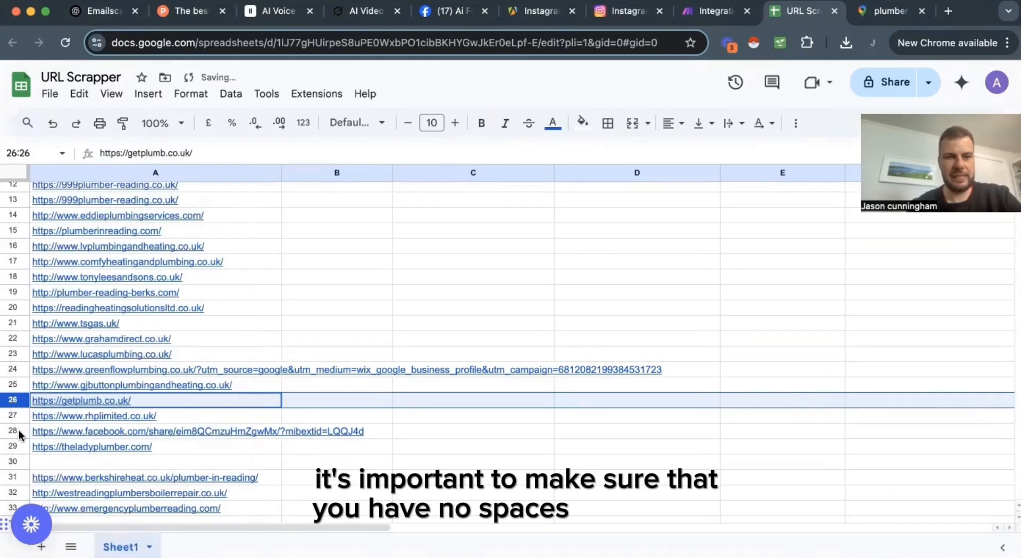
pyautogui.click(13, 461)
pyautogui.rightClick(13, 461)
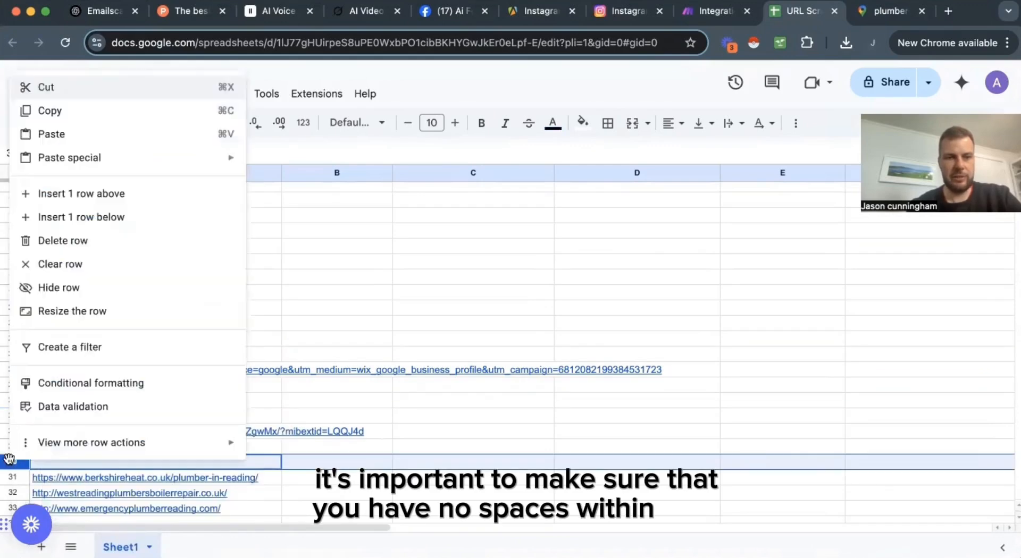
pyautogui.click(80, 242)
# Step: Widen the Name column slightly and select the first Business email cell, C2
pyautogui.scroll(5, 152, 441)
pyautogui.scroll(5, 152, 446)
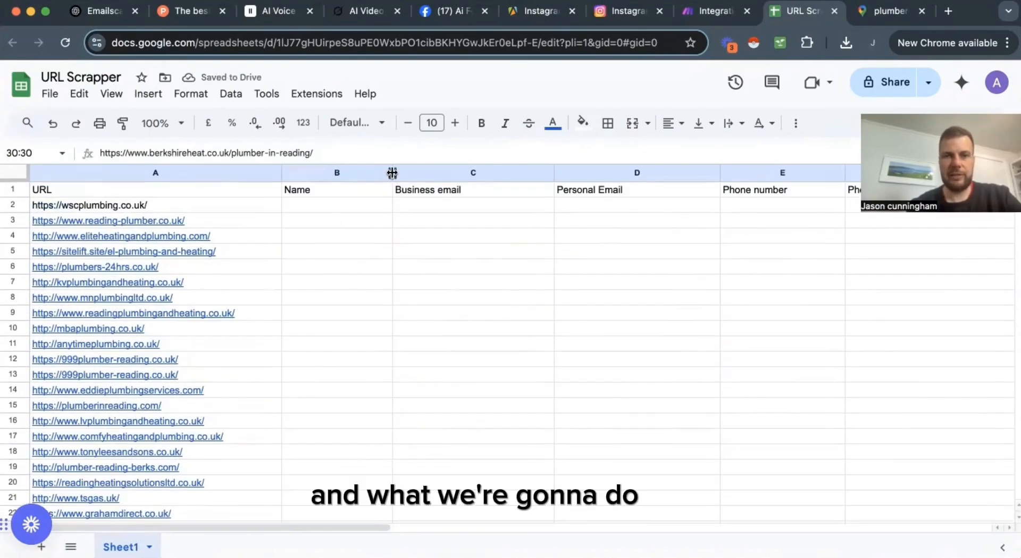
pyautogui.moveTo(393, 172); pyautogui.dragTo(412, 173)
pyautogui.click(346, 204)
pyautogui.press('Tab')
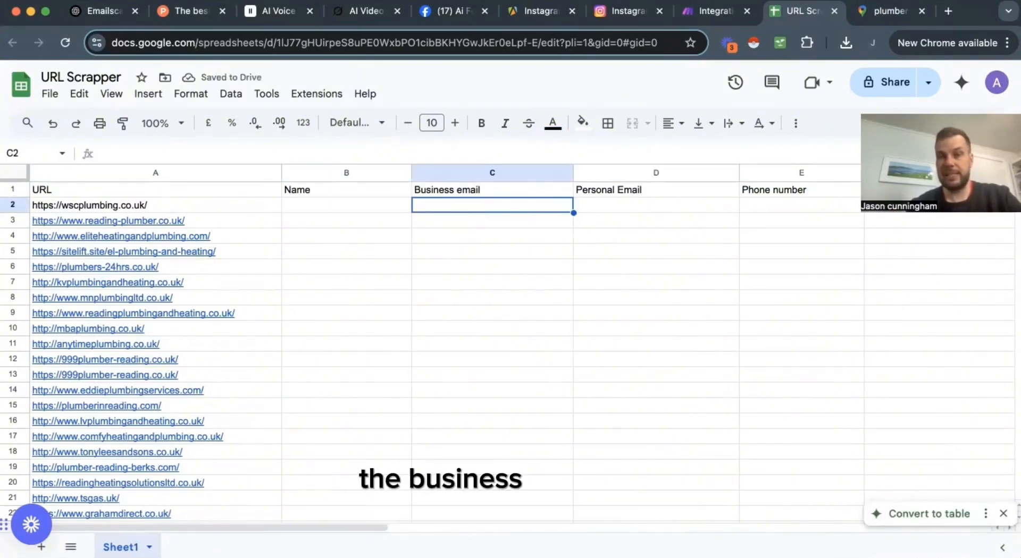
# Step: Open the WSC Plumbing website linked in cell A2 and look through its home page for contact information
pyautogui.press('Right')
pyautogui.press('Left')
pyautogui.press('Left')
pyautogui.press('Left')
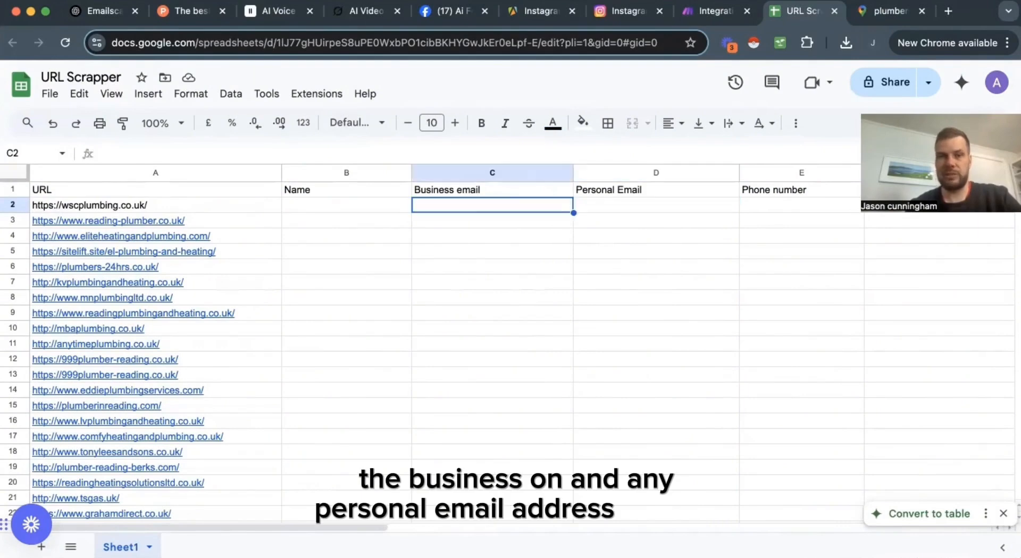
pyautogui.moveTo(138, 206)
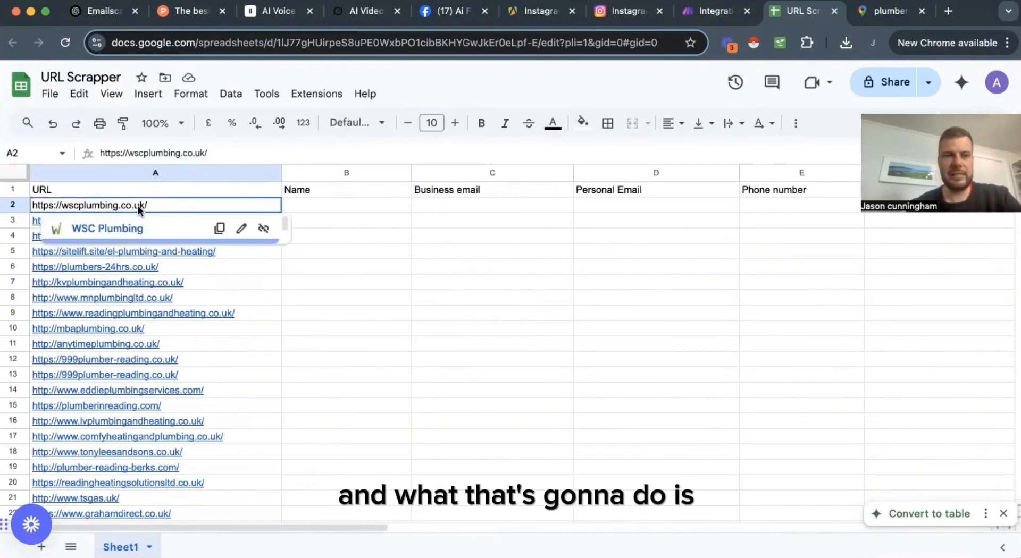
pyautogui.click(188, 226)
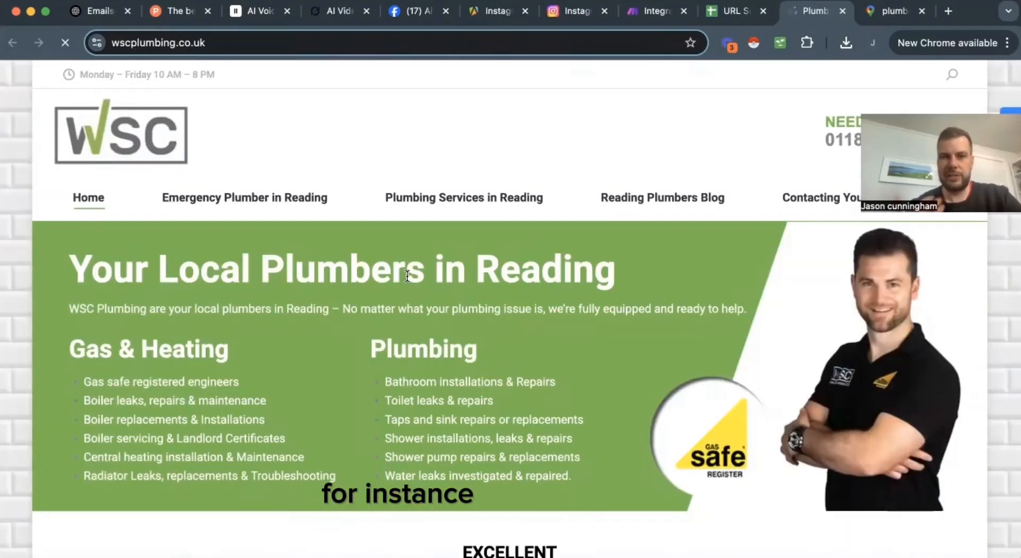
pyautogui.scroll(-15, 407, 276)
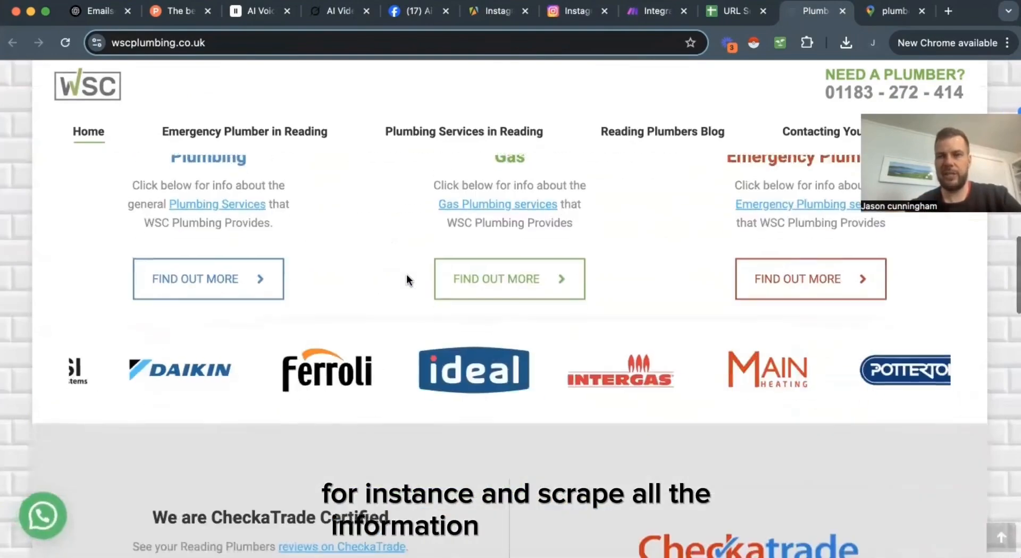
pyautogui.scroll(-15, 406, 274)
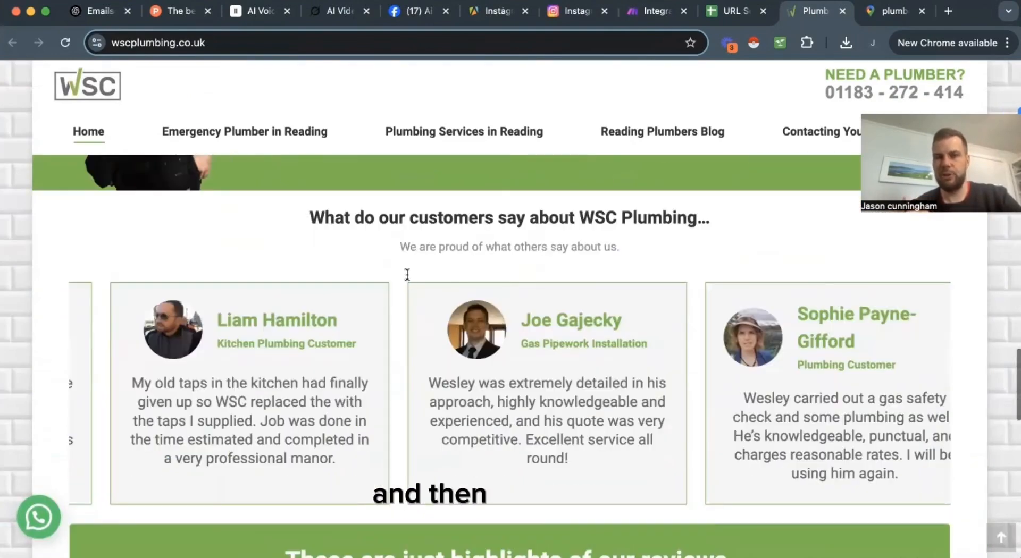
pyautogui.scroll(20, 406, 275)
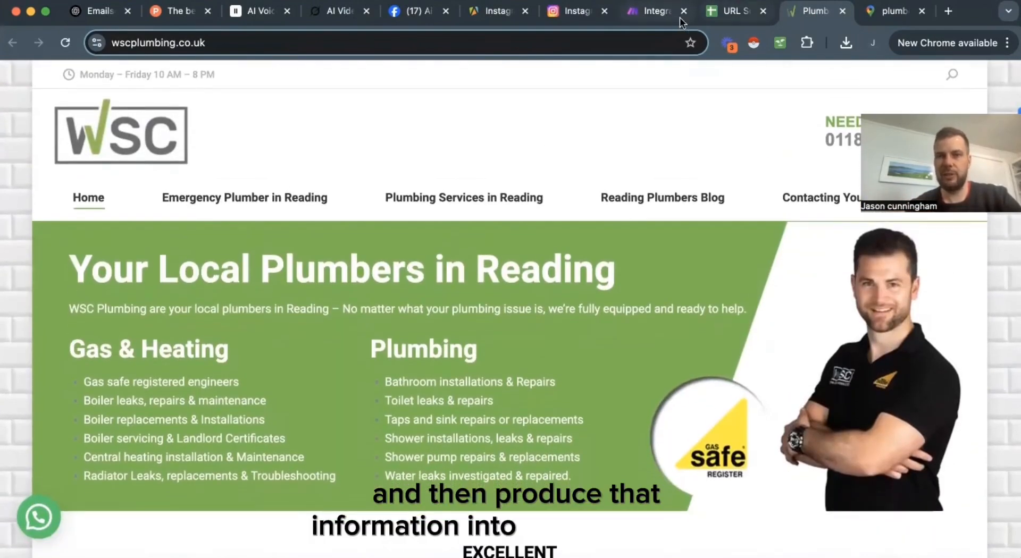
# Step: Switch to the Make scenario, run it once, and return to the URL Scrapper sheet
pyautogui.click(680, 21)
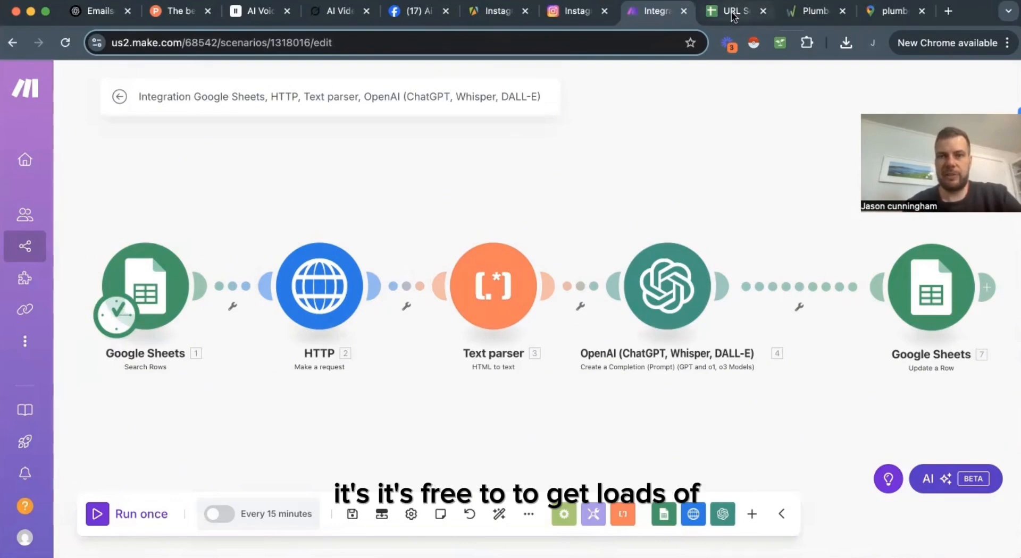
pyautogui.click(99, 515)
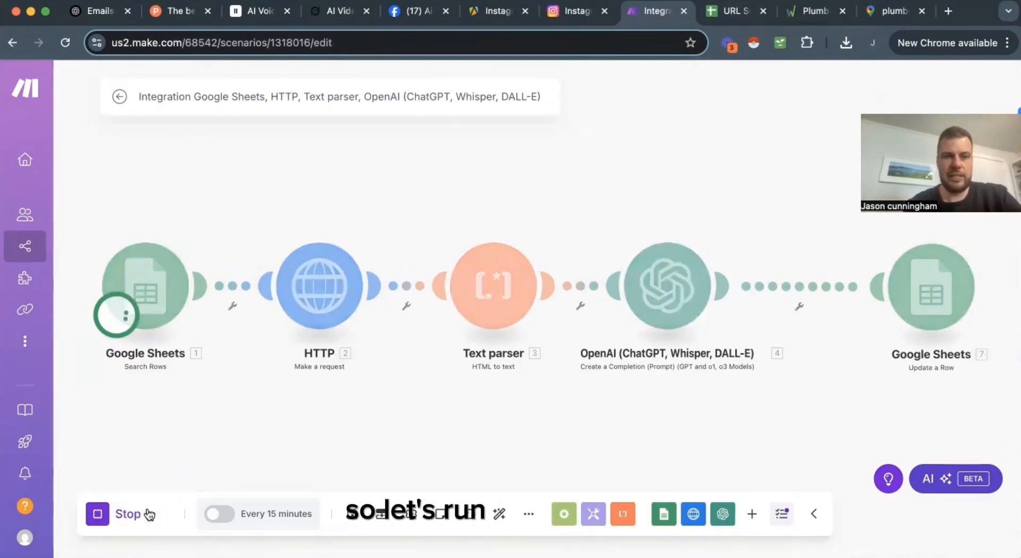
pyautogui.click(731, 12)
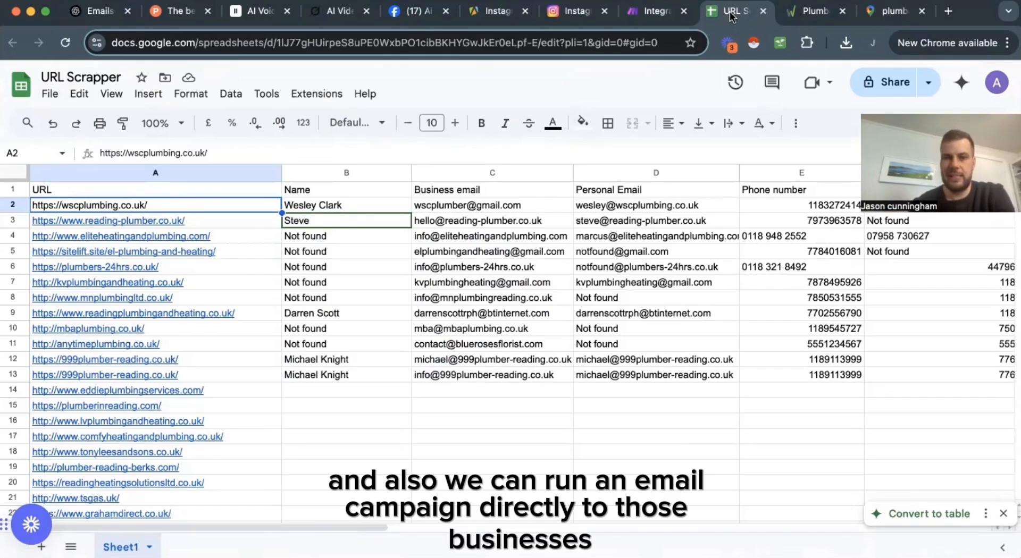
# Step: Check the contact details being filled in beside the upper URLs and glance at the running Make scenario
pyautogui.scroll(-1, 585, 404)
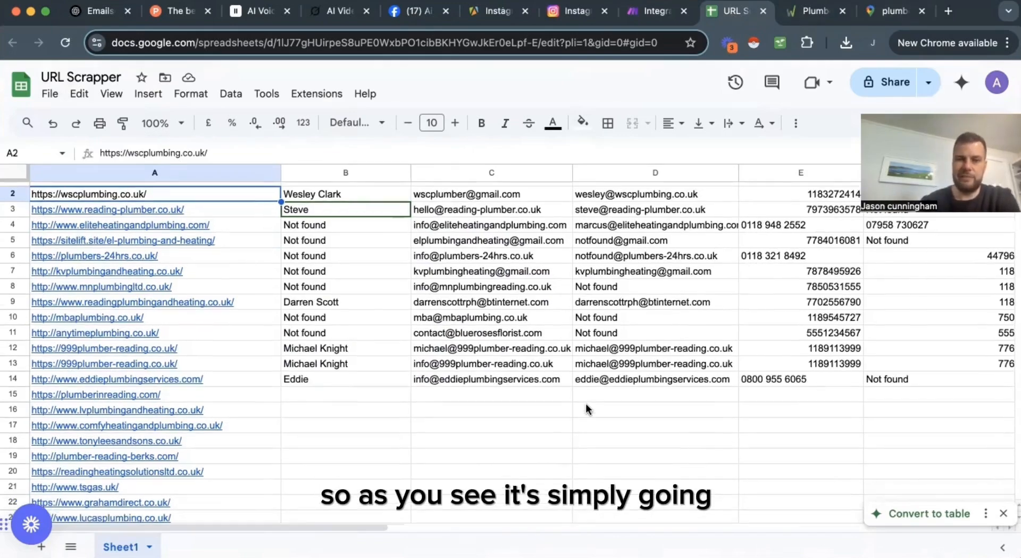
pyautogui.scroll(-4, 585, 404)
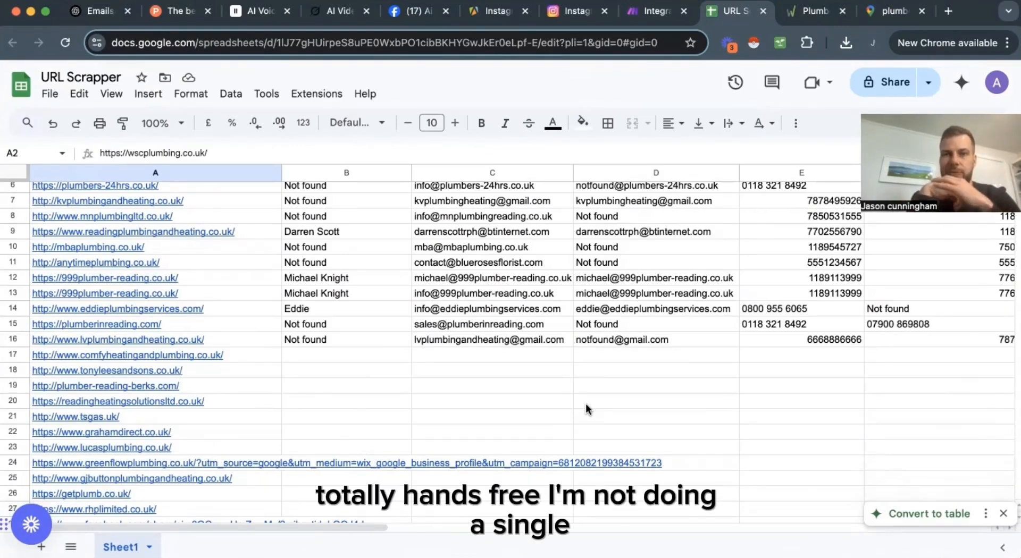
pyautogui.click(653, 11)
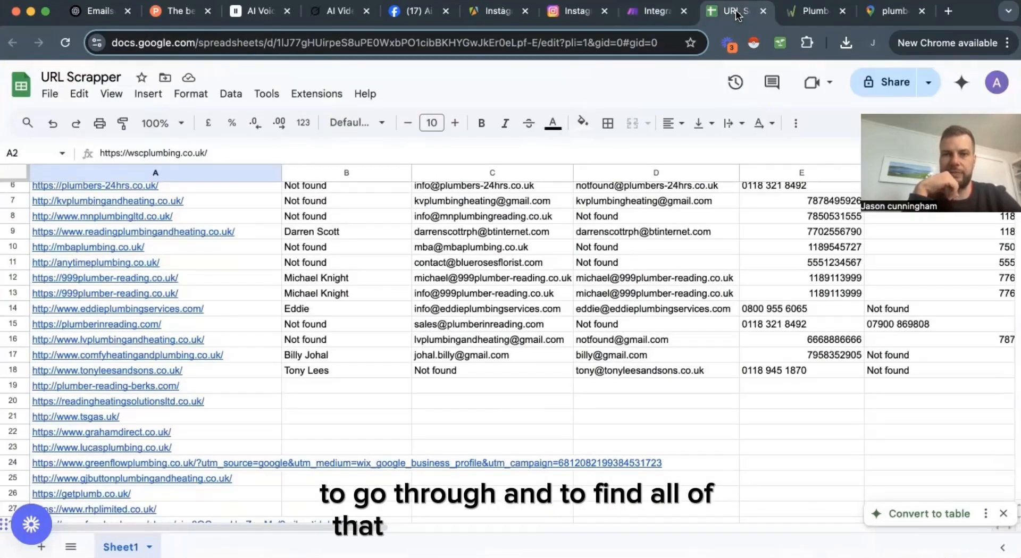
pyautogui.click(736, 12)
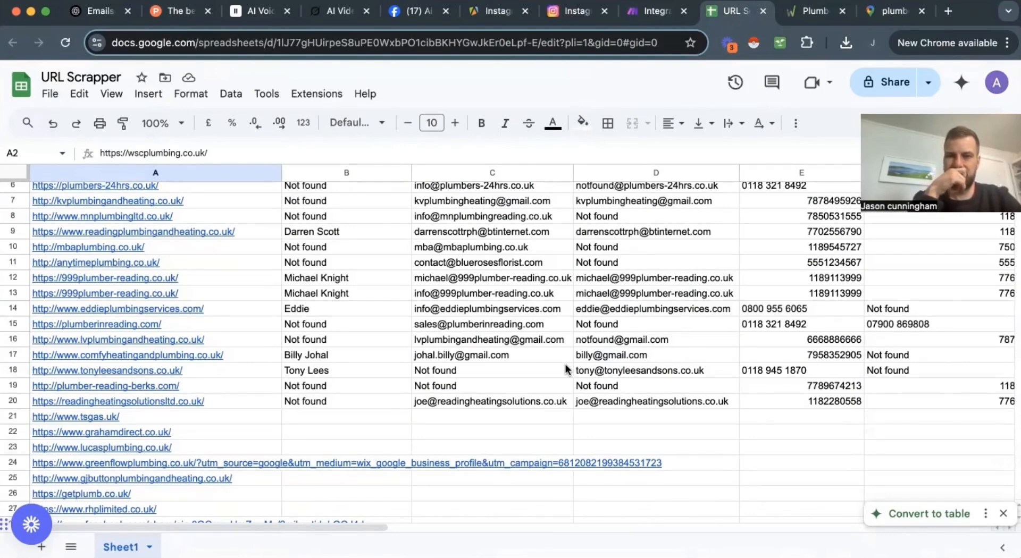
# Step: Follow the names, emails and phone numbers being filled in for the lower URLs down to row 32
pyautogui.scroll(-6, 565, 365)
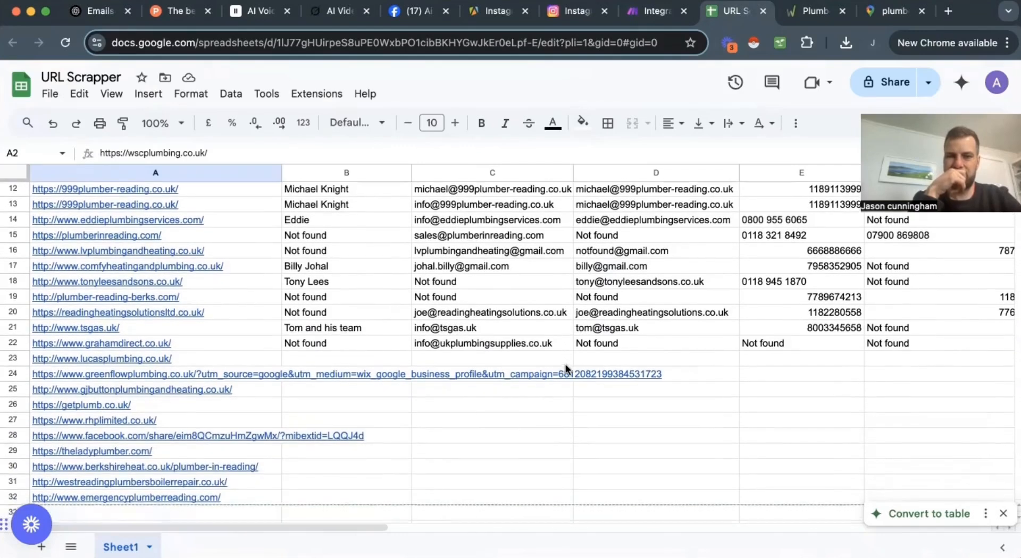
pyautogui.scroll(-1, 565, 365)
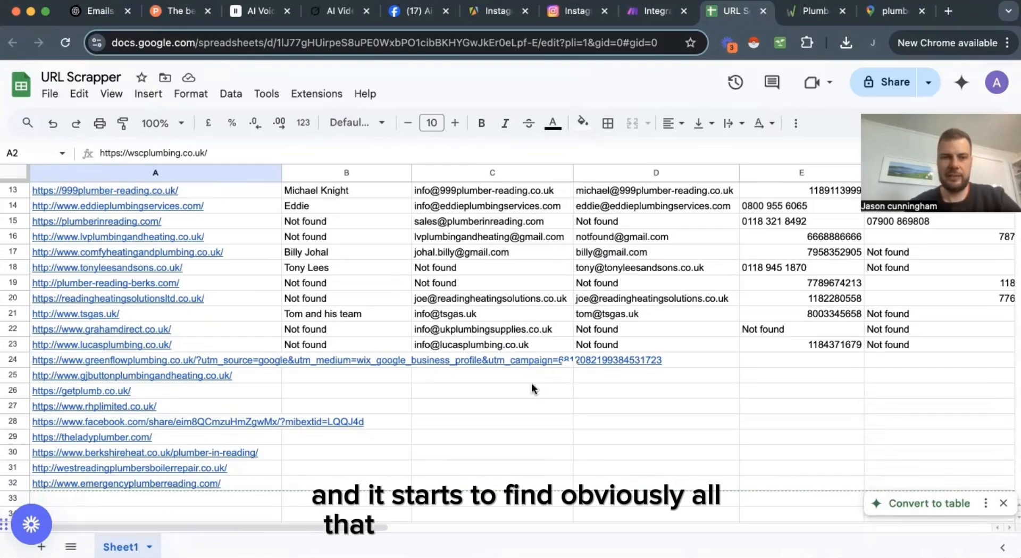
pyautogui.scroll(-2, 507, 397)
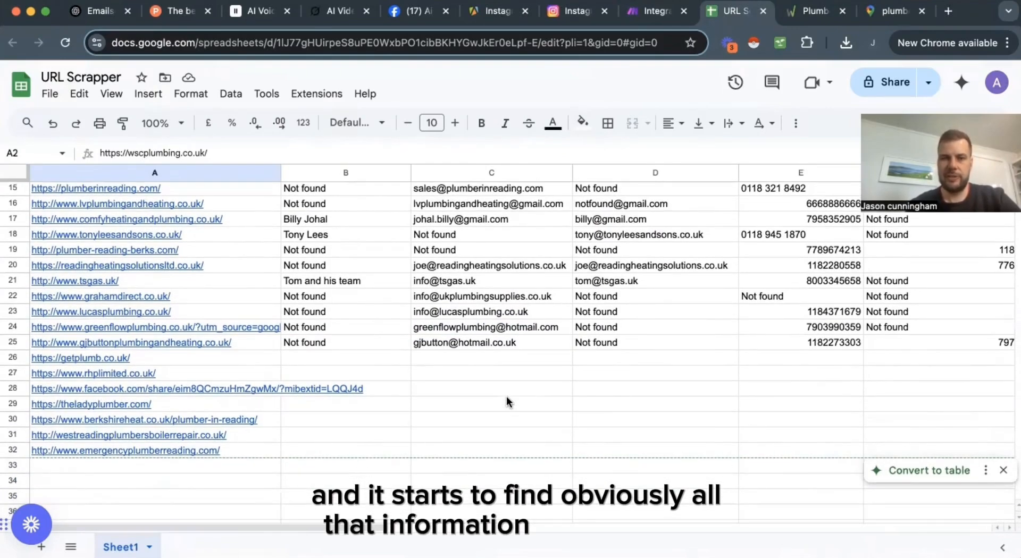
pyautogui.scroll(-2, 506, 396)
pyautogui.scroll(1, 506, 397)
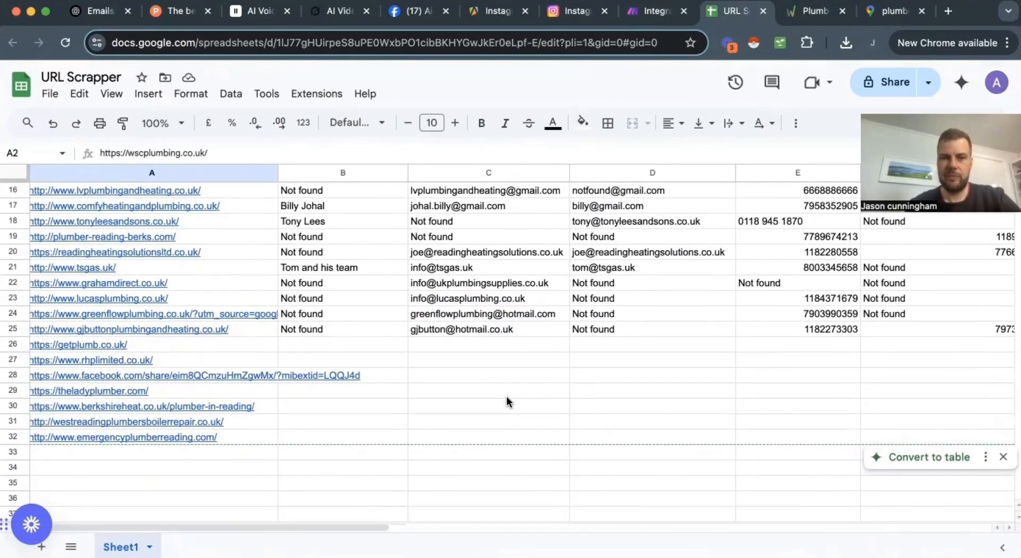
pyautogui.scroll(1, 506, 397)
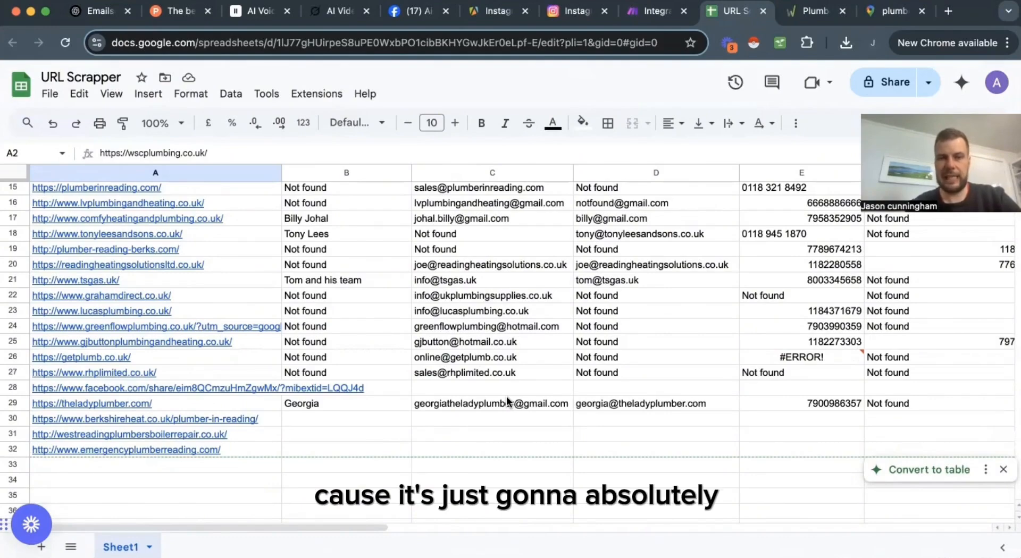
pyautogui.scroll(-2, 507, 403)
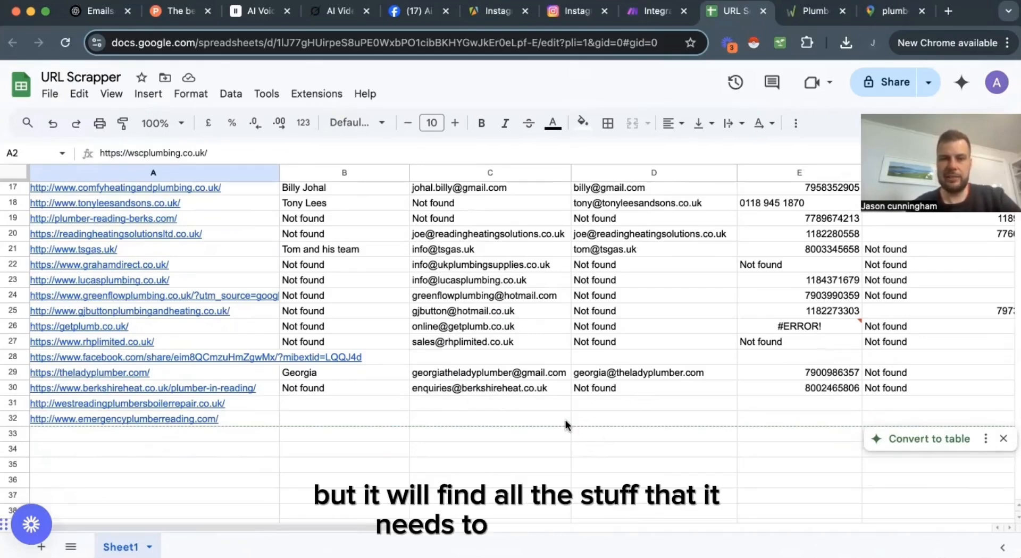
pyautogui.scroll(-1, 544, 405)
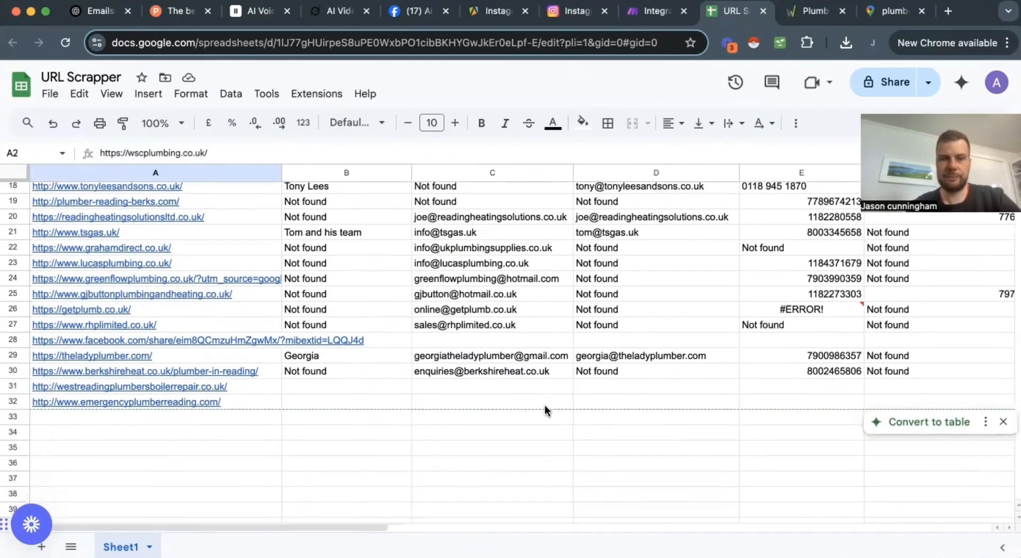
pyautogui.scroll(1, 544, 405)
pyautogui.scroll(1, 468, 417)
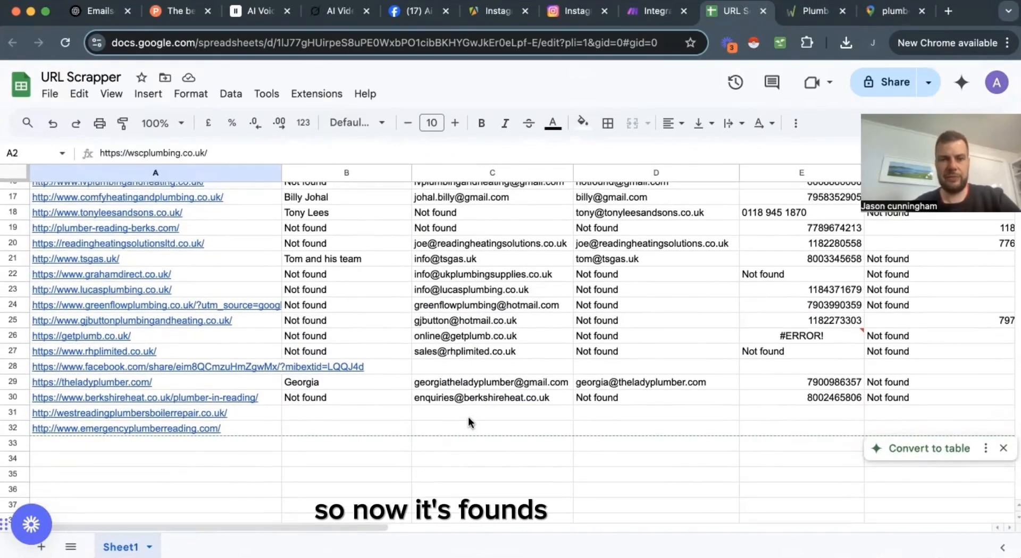
pyautogui.scroll(-2, 468, 417)
pyautogui.scroll(-1, 468, 422)
# Step: Review the Name column from row 2 down to the end of the list, comparing found names with Not found entries
pyautogui.scroll(8, 469, 422)
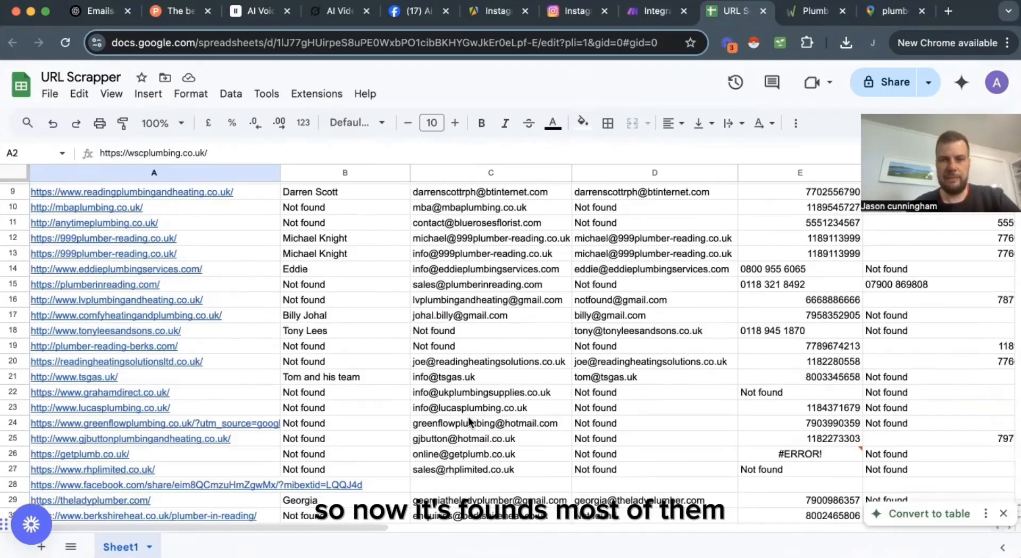
pyautogui.scroll(-2, 514, 372)
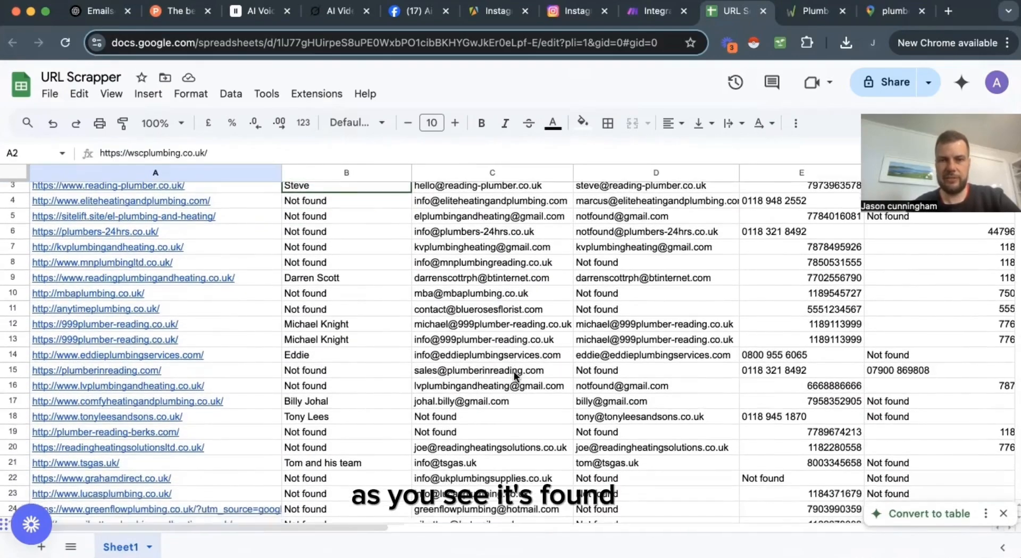
pyautogui.scroll(2, 513, 373)
pyautogui.scroll(-1, 513, 373)
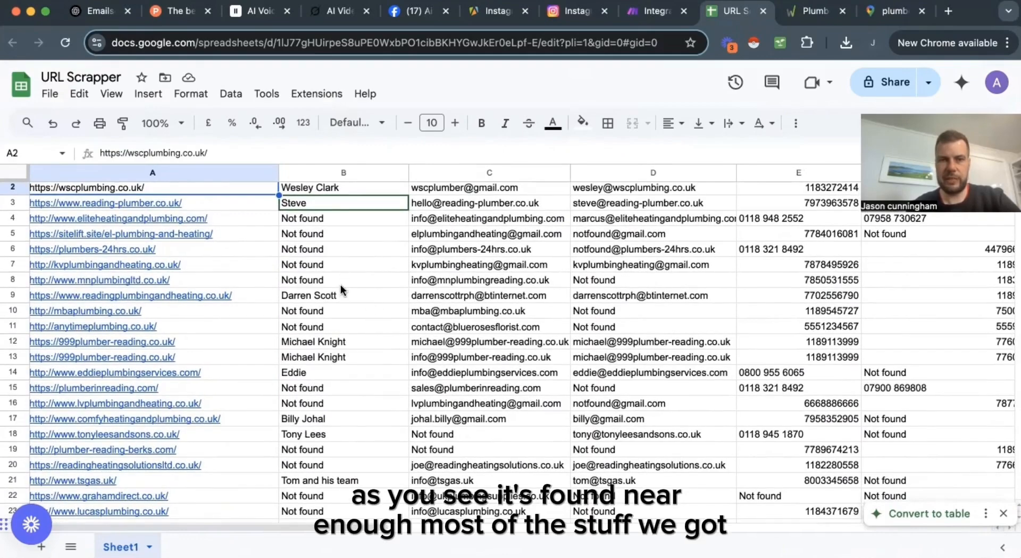
pyautogui.click(343, 295)
pyautogui.moveTo(343, 342); pyautogui.dragTo(343, 372)
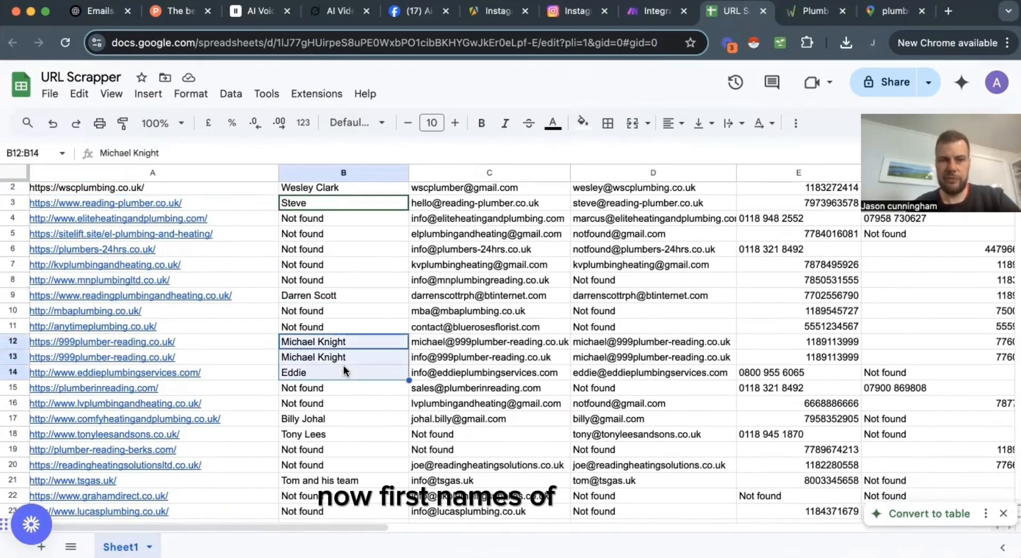
pyautogui.scroll(-1, 343, 371)
pyautogui.click(333, 388)
pyautogui.scroll(-3, 336, 416)
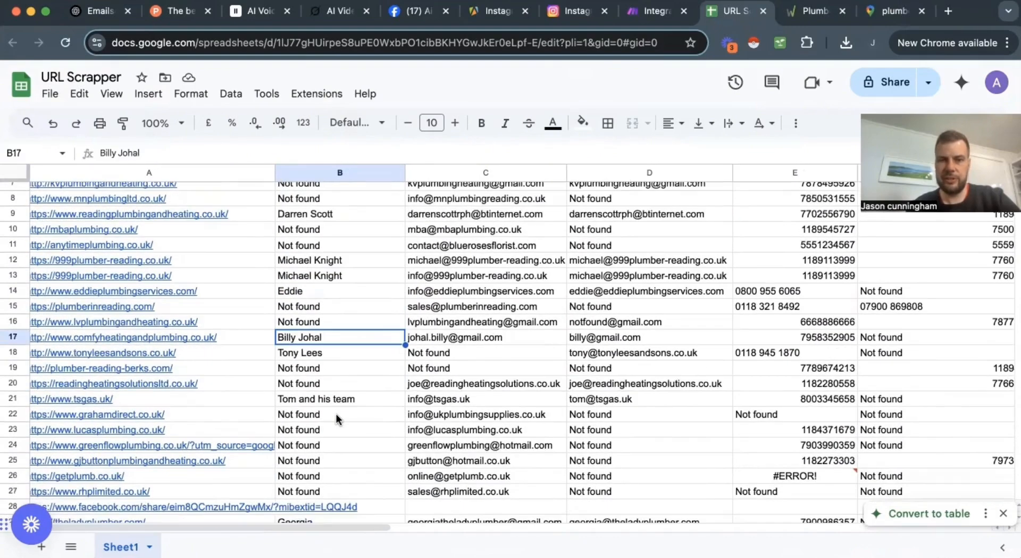
pyautogui.scroll(-5, 336, 414)
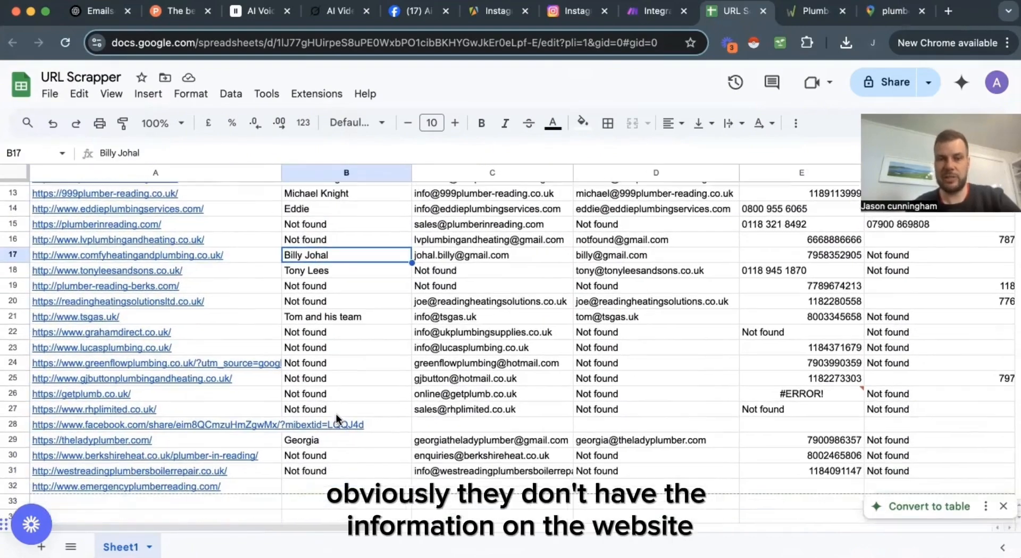
pyautogui.scroll(-1, 336, 414)
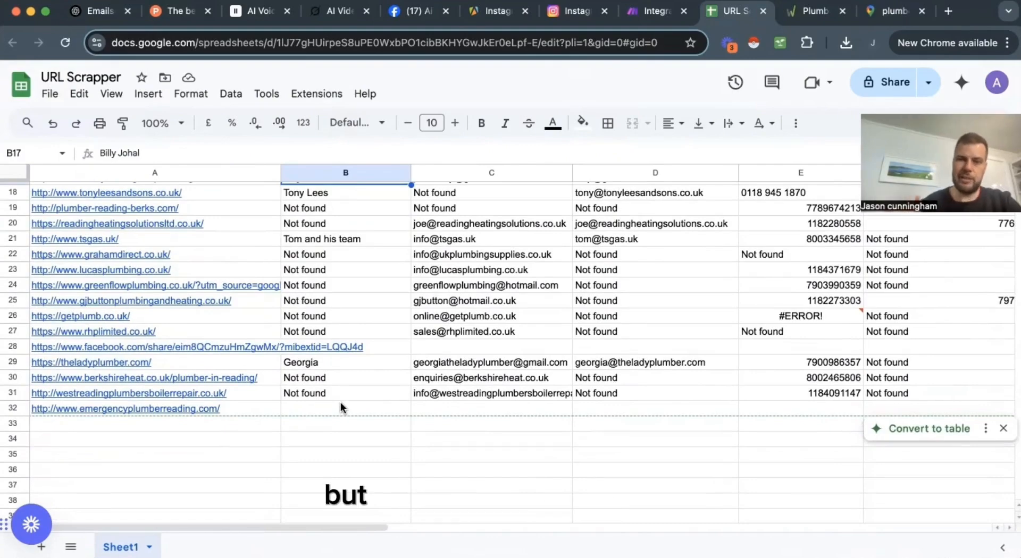
pyautogui.scroll(3, 340, 403)
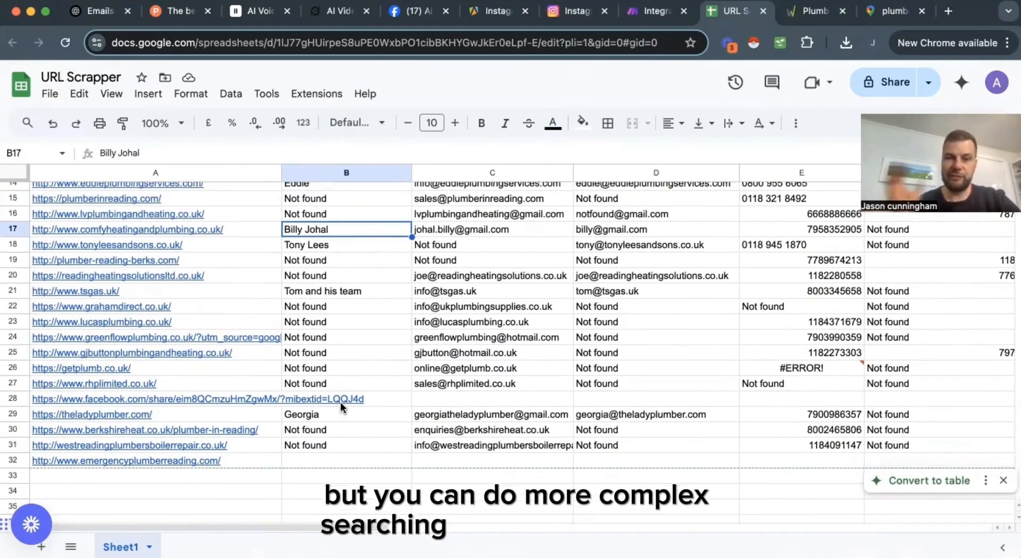
pyautogui.click(309, 315)
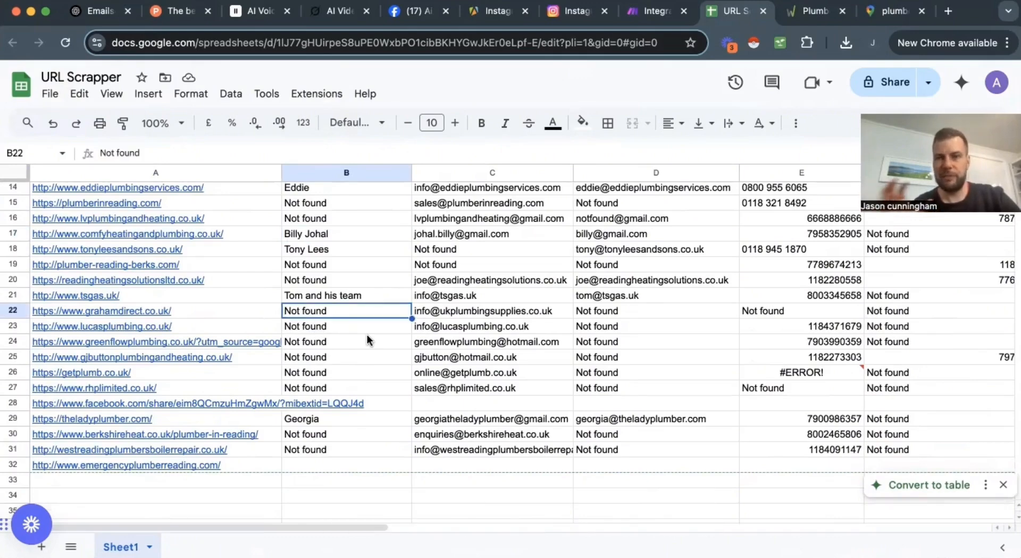
# Step: Look over the Business email and Personal Email columns from the start of the sheet to the last URL
pyautogui.scroll(10, 480, 330)
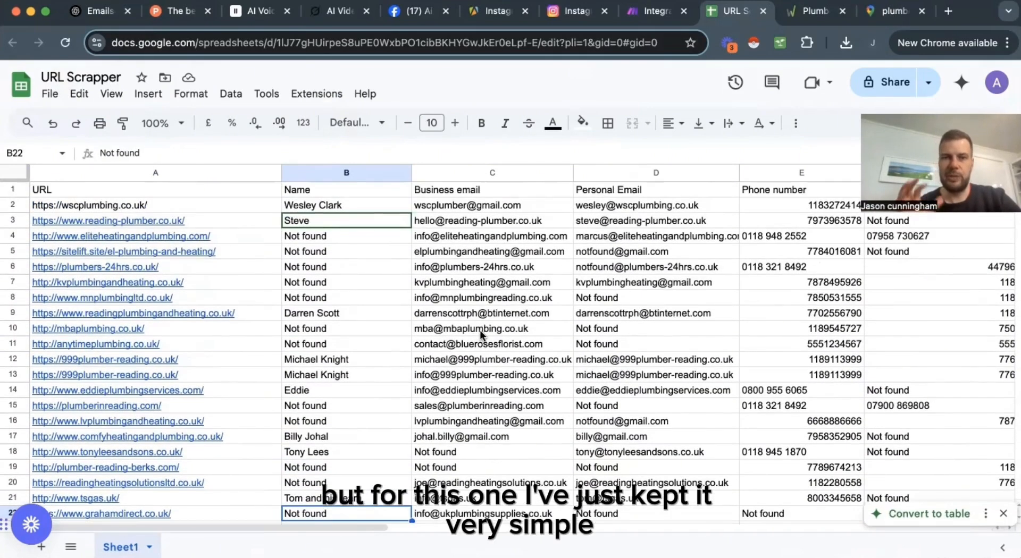
pyautogui.scroll(-2, 633, 291)
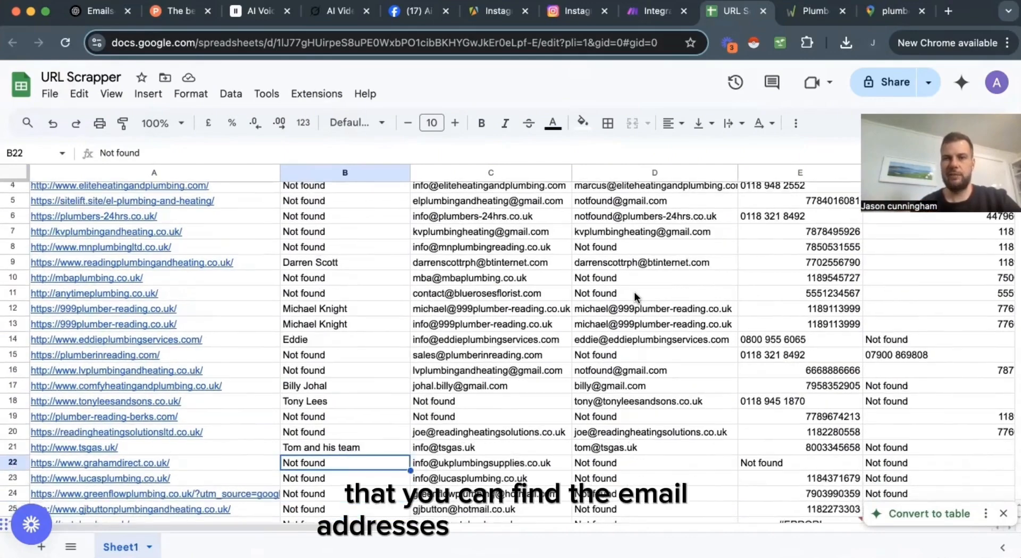
pyautogui.scroll(-3, 634, 292)
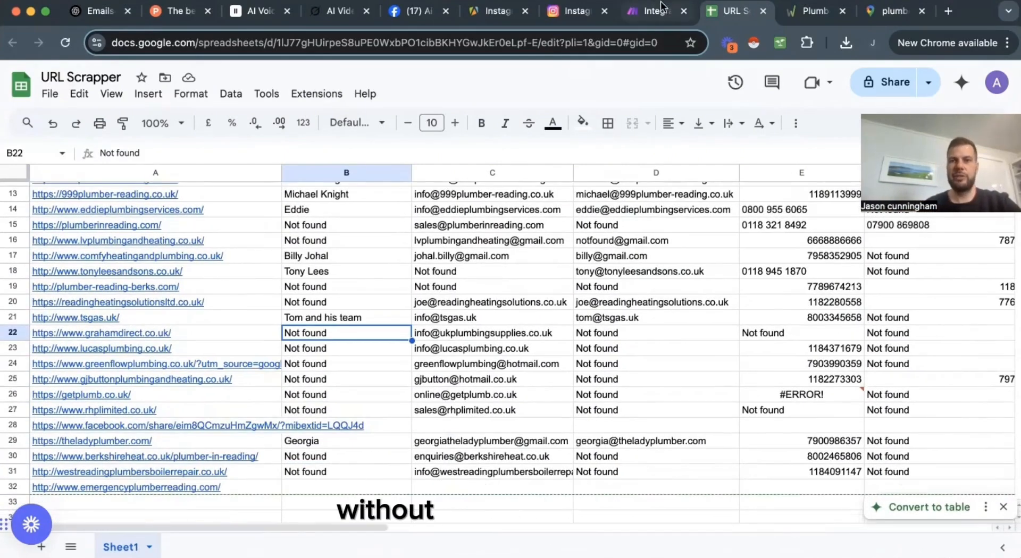
# Step: Switch to the Make scenario and bring its whole chain from Search Rows to Update a Row into view
pyautogui.click(657, 15)
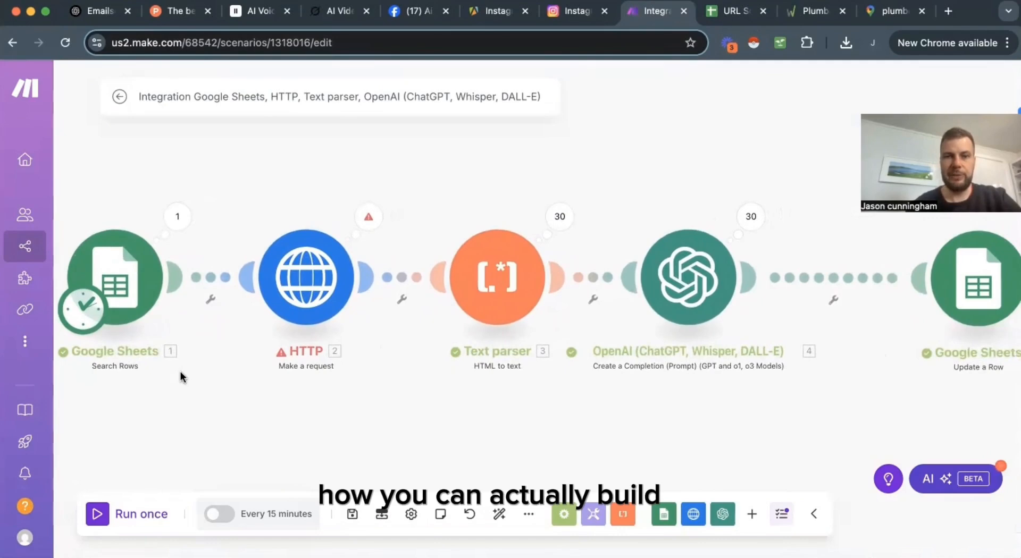
pyautogui.scroll(-3, 170, 387)
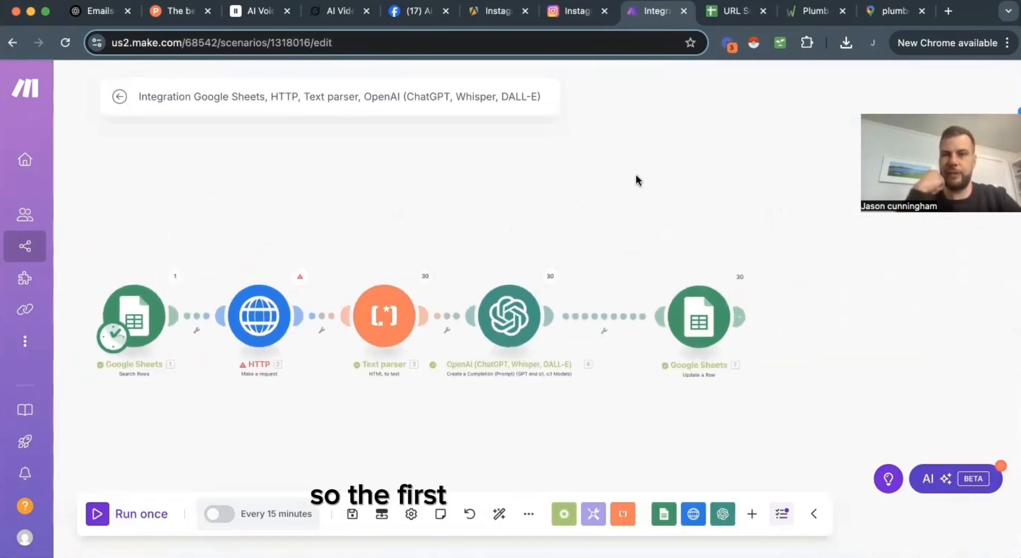
# Step: Switch to the URL Scrapper spreadsheet, look over its header row, and return to the Make scenario
pyautogui.click(731, 18)
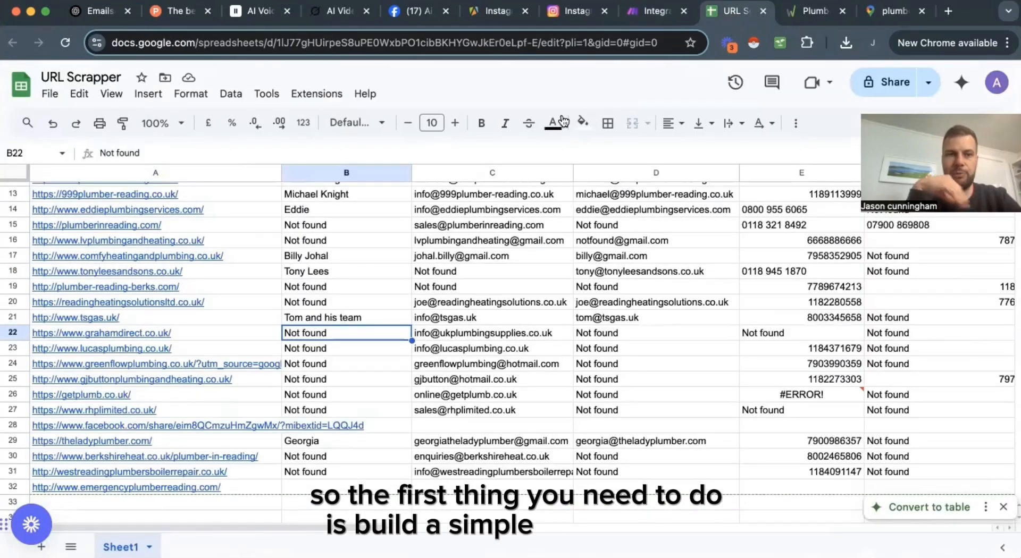
pyautogui.scroll(1, 207, 241)
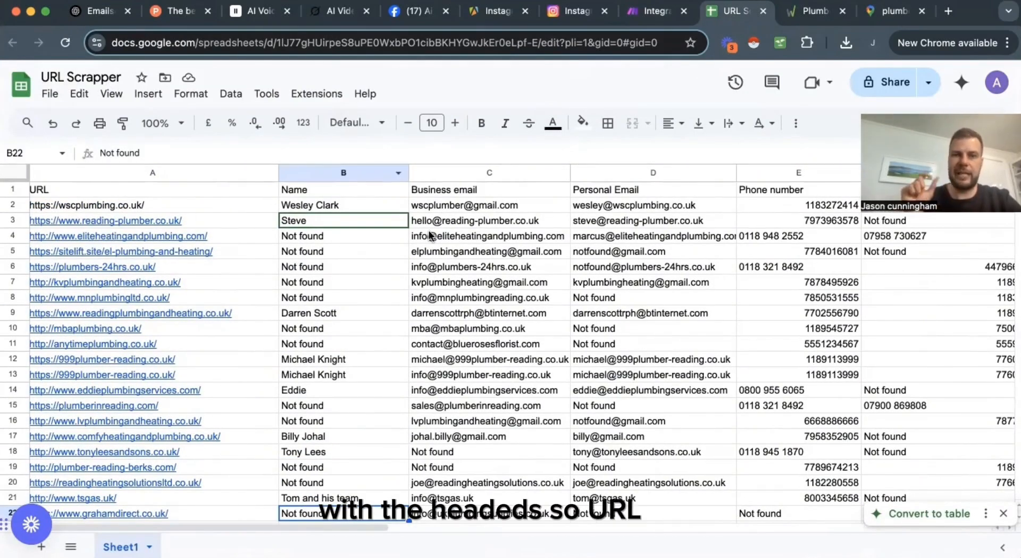
pyautogui.click(653, 16)
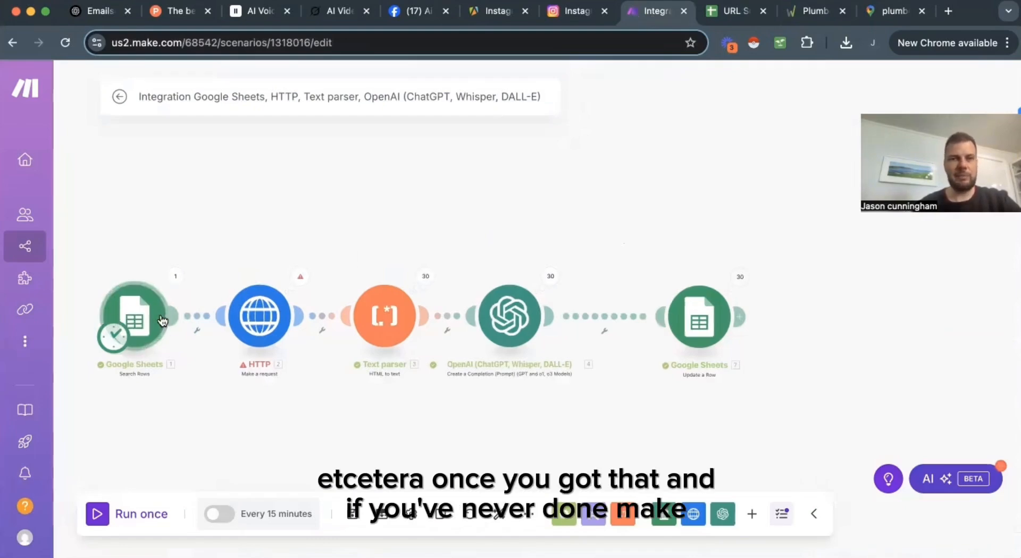
# Step: Open the Search Rows module's settings and check which Google connection it uses
pyautogui.scroll(2, 162, 319)
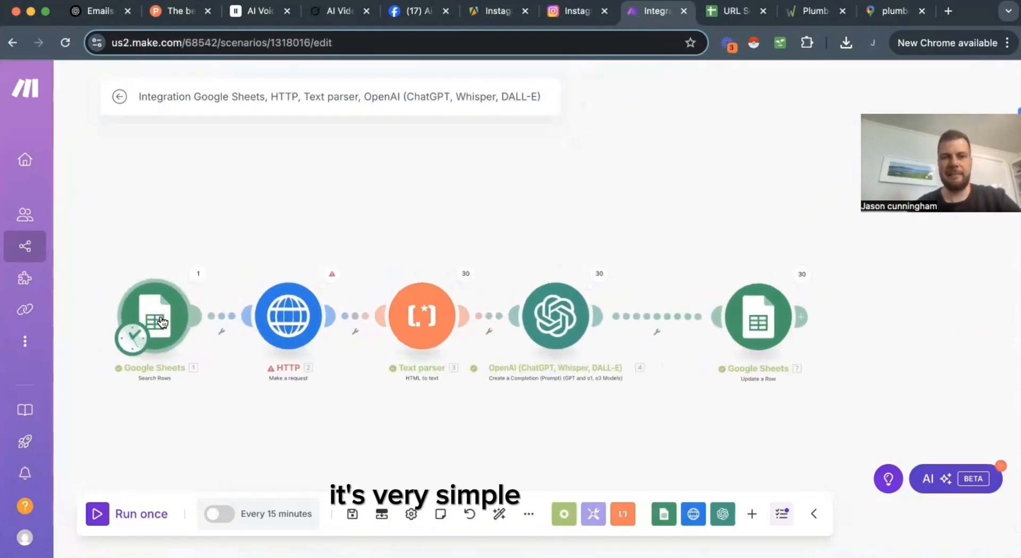
pyautogui.click(161, 321)
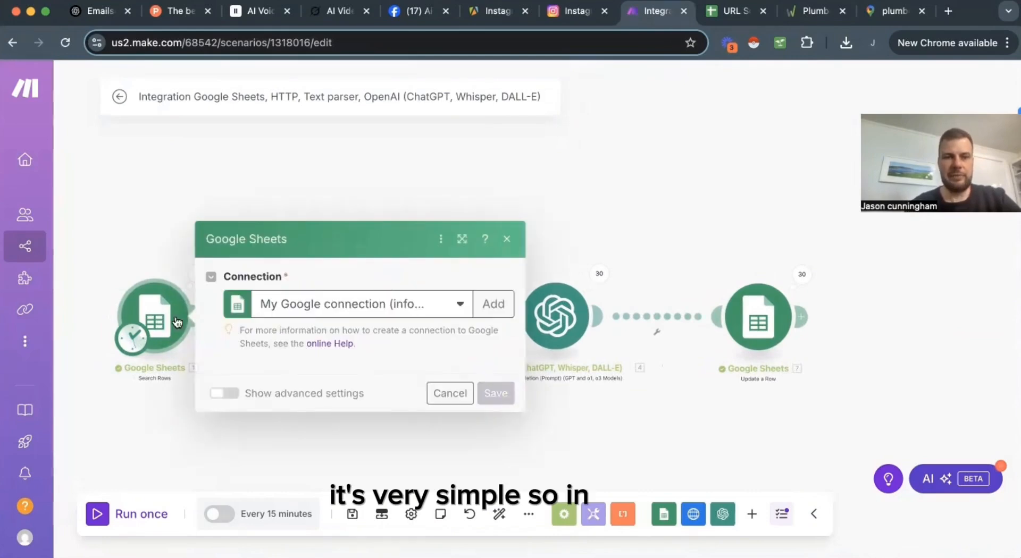
pyautogui.click(366, 154)
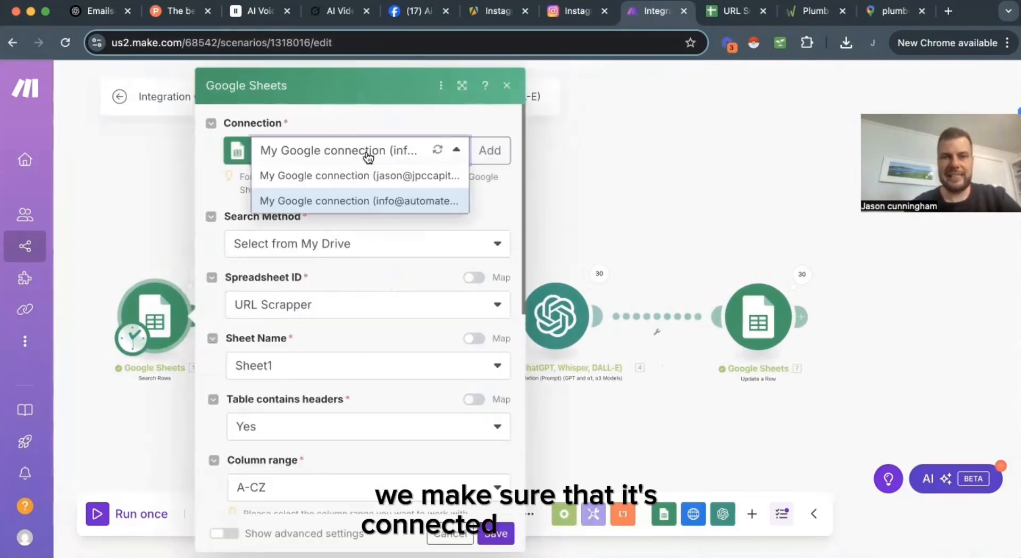
pyautogui.click(387, 155)
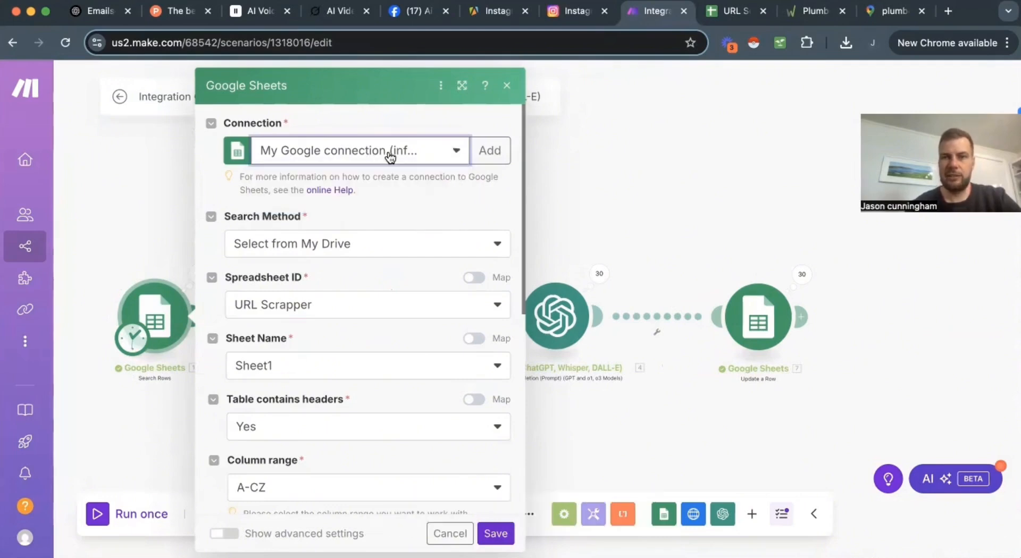
# Step: Compare the Search Rows module's spreadsheet and sheet name with the actual Google Sheet, and save the module's settings
pyautogui.scroll(-1, 374, 274)
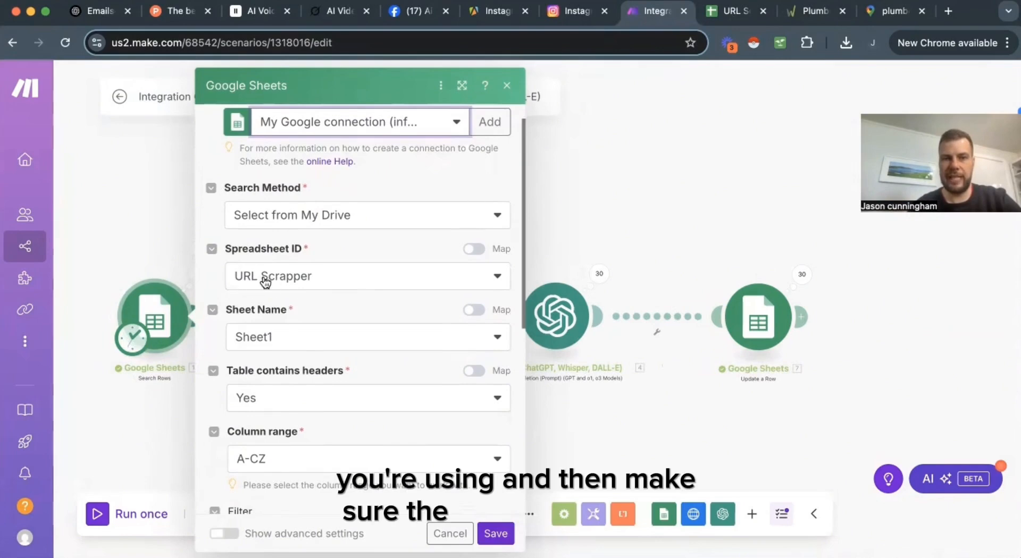
pyautogui.click(749, 16)
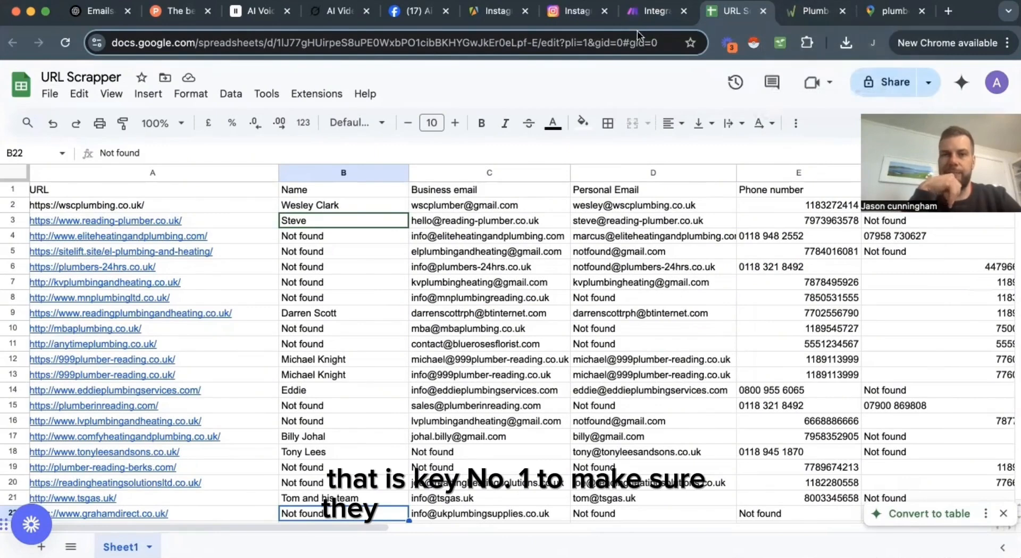
pyautogui.click(654, 16)
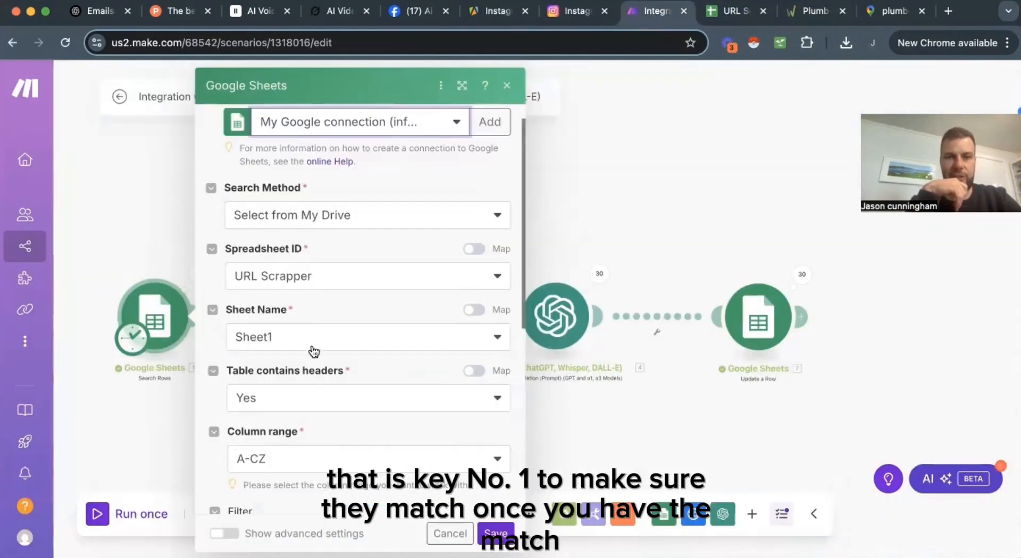
pyautogui.click(734, 16)
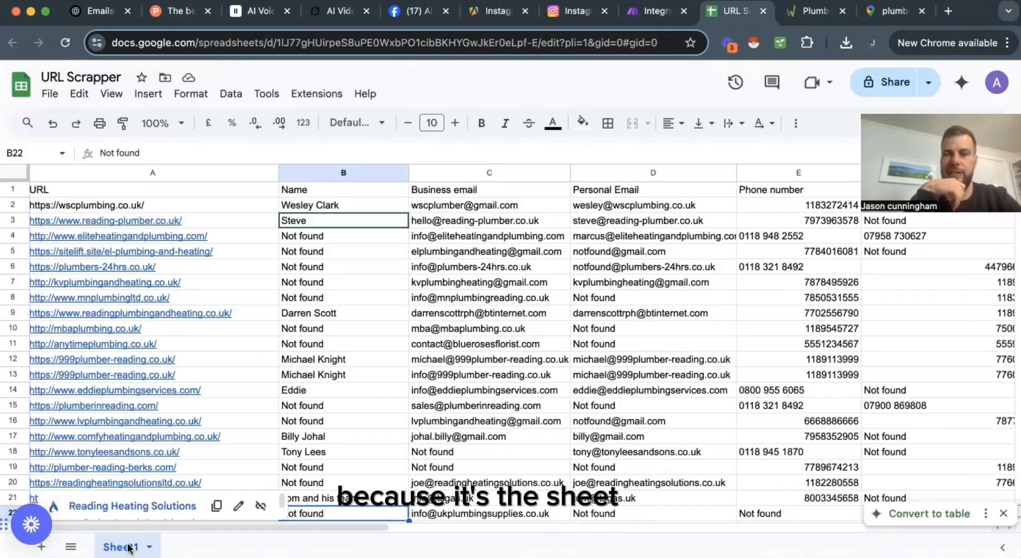
pyautogui.click(652, 16)
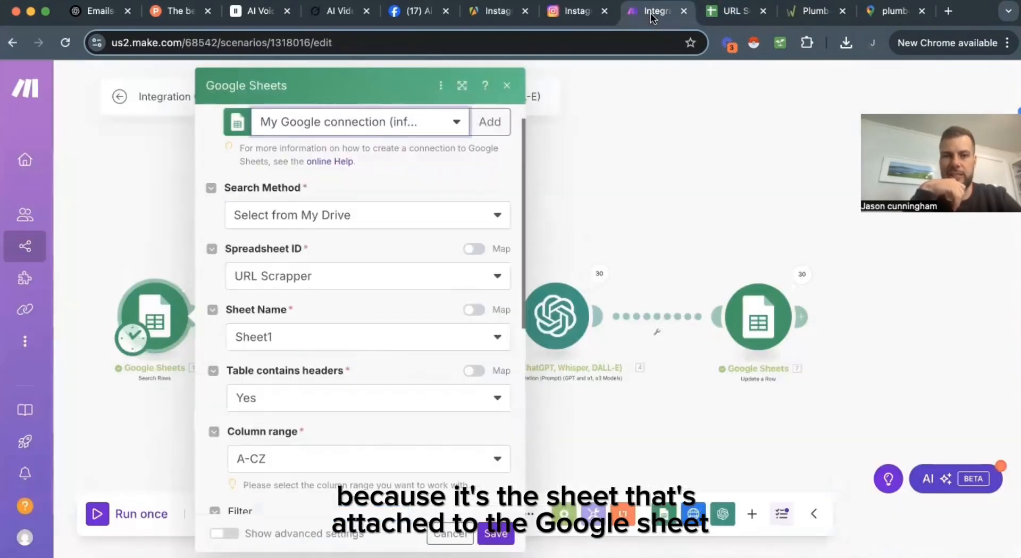
pyautogui.scroll(-8, 362, 375)
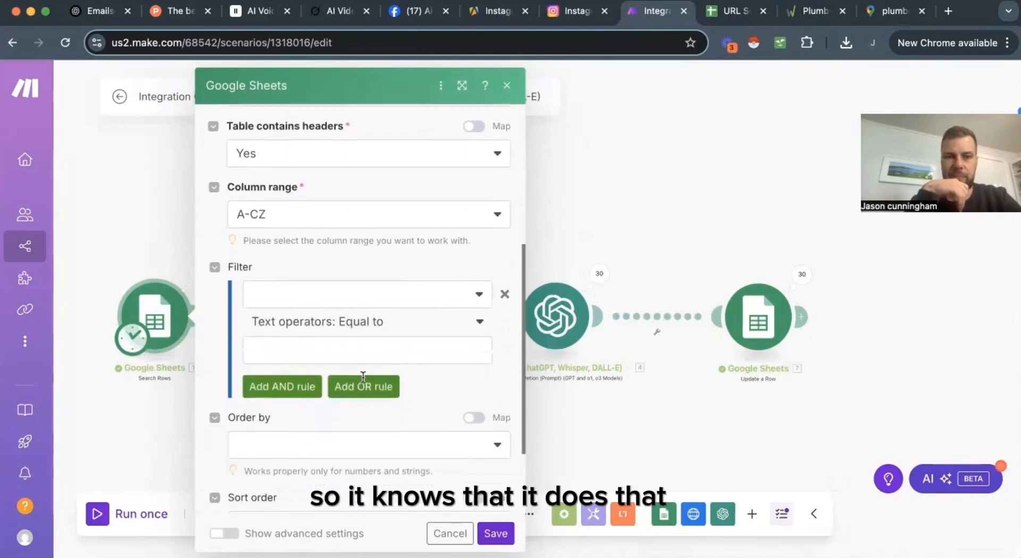
pyautogui.click(495, 538)
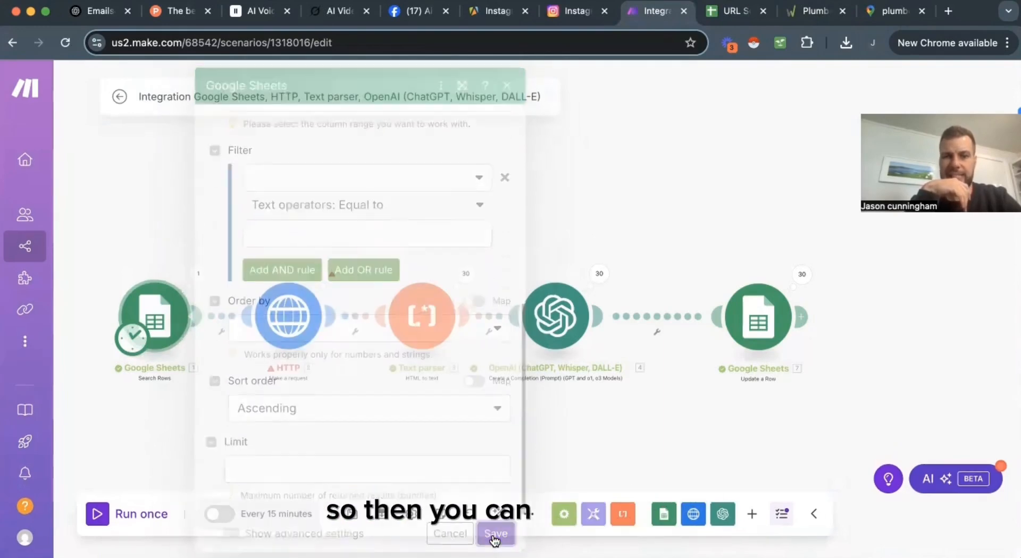
# Step: Check that the HTTP module's URL is mapped to URL (A), choose GET as the method, and save the module
pyautogui.click(282, 330)
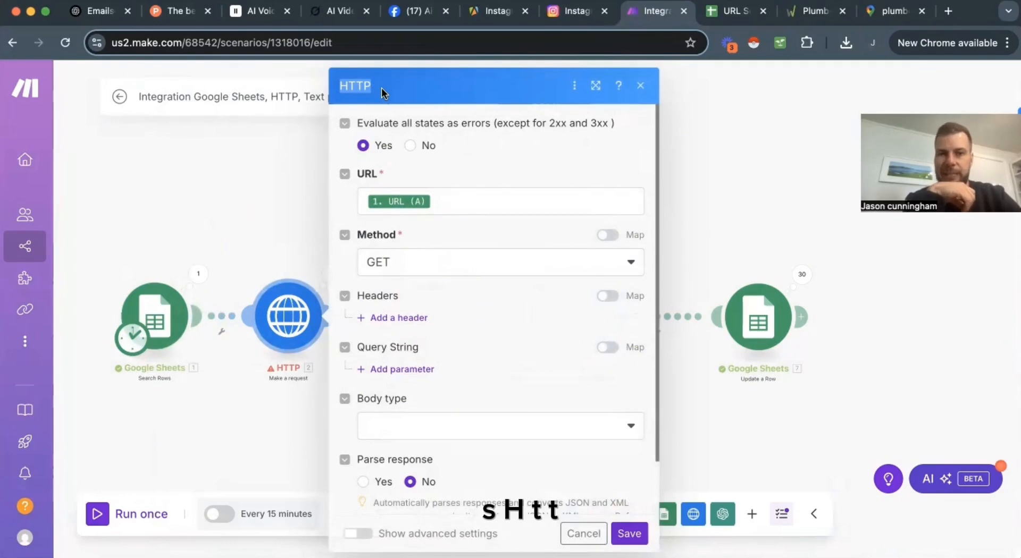
pyautogui.click(442, 201)
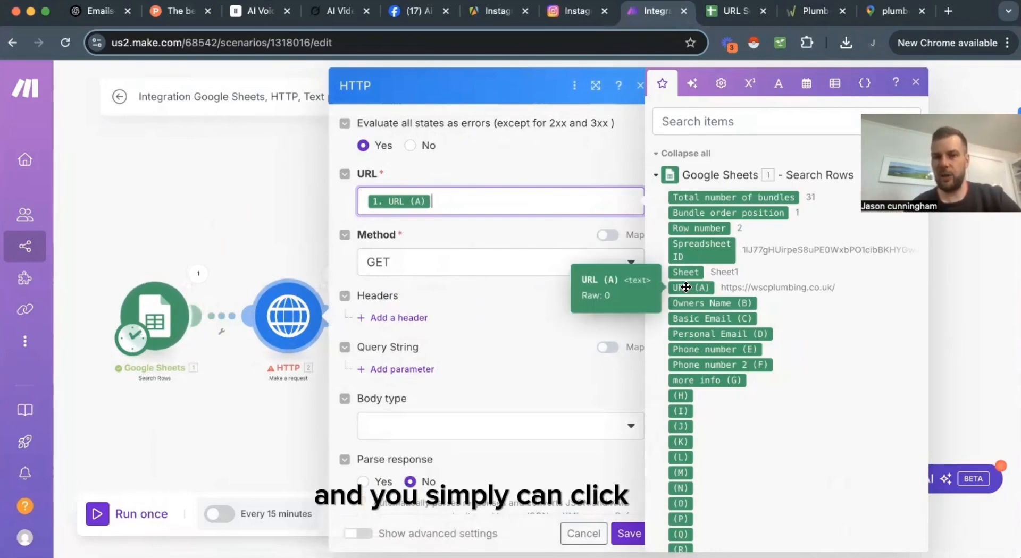
pyautogui.click(390, 264)
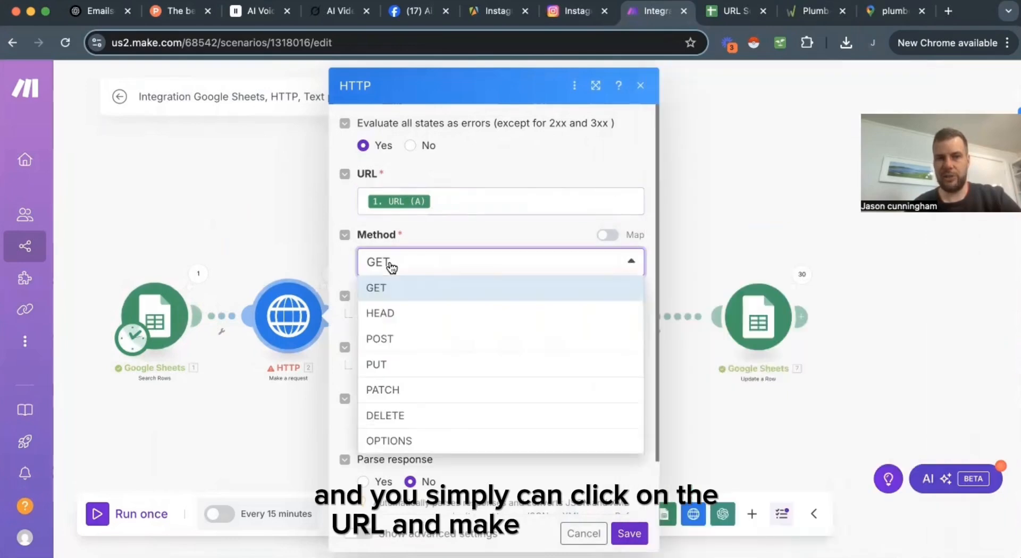
pyautogui.click(375, 290)
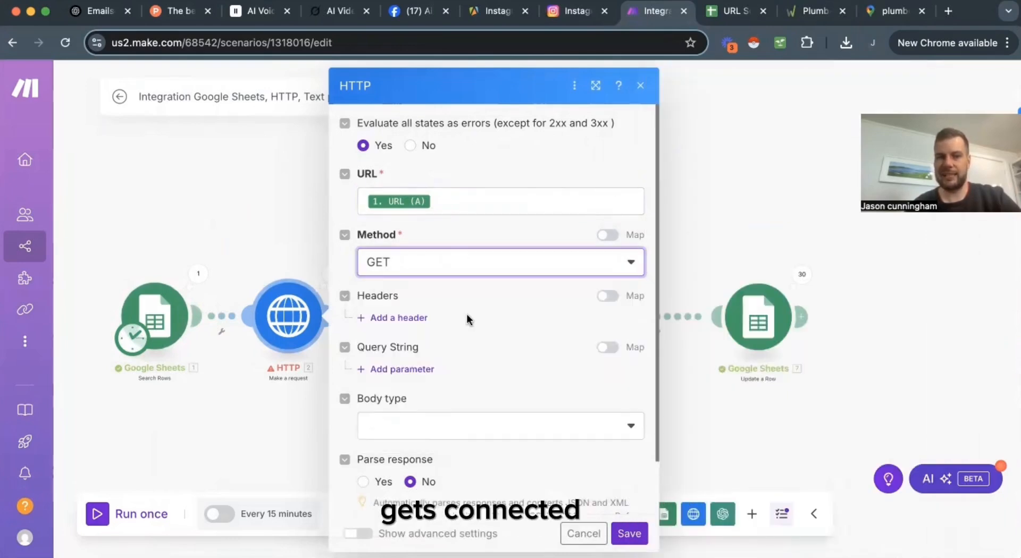
pyautogui.scroll(-2, 467, 316)
pyautogui.click(629, 533)
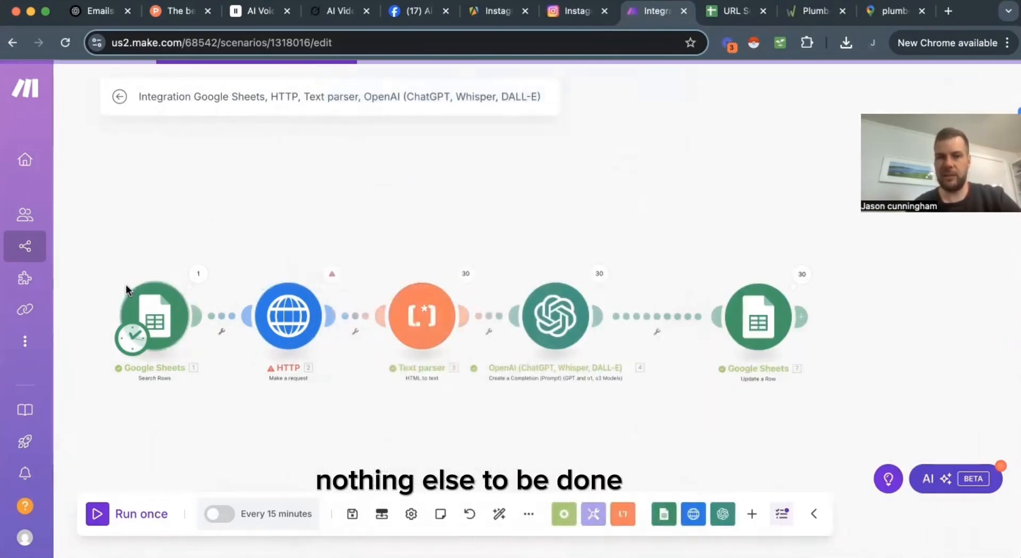
# Step: Inspect the Text parser's HTML field and its mapping to the HTTP module's Data output, and close its settings
pyautogui.click(432, 326)
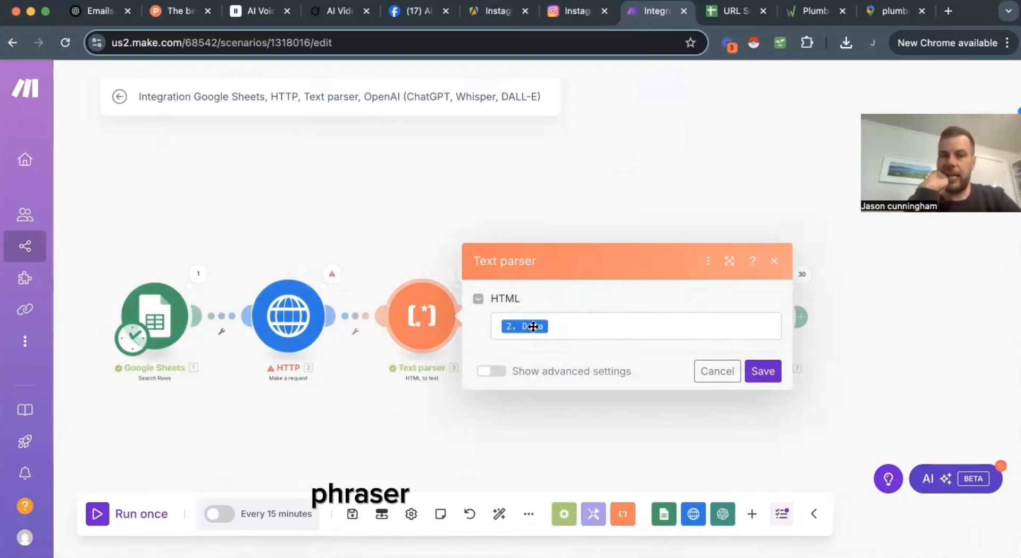
pyautogui.click(588, 324)
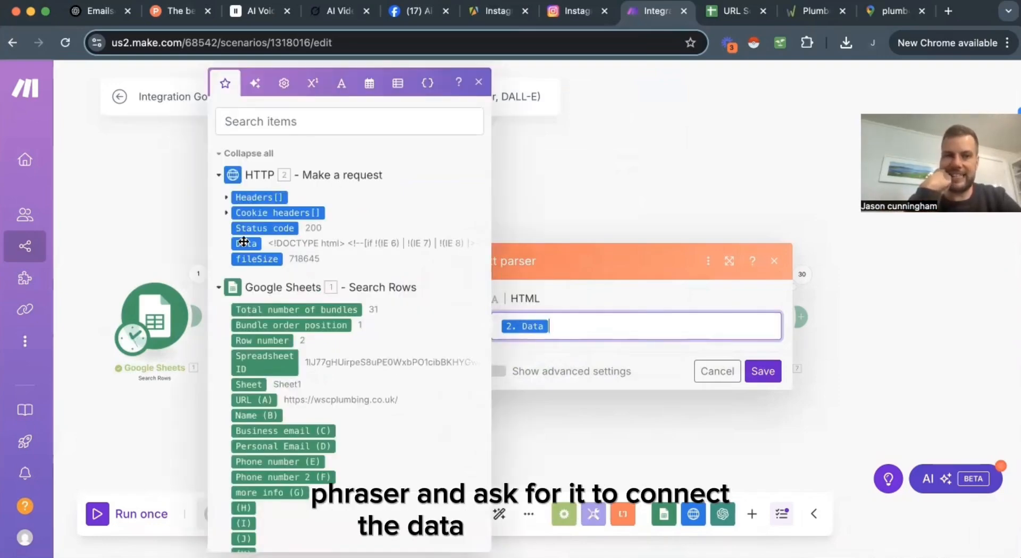
pyautogui.click(568, 221)
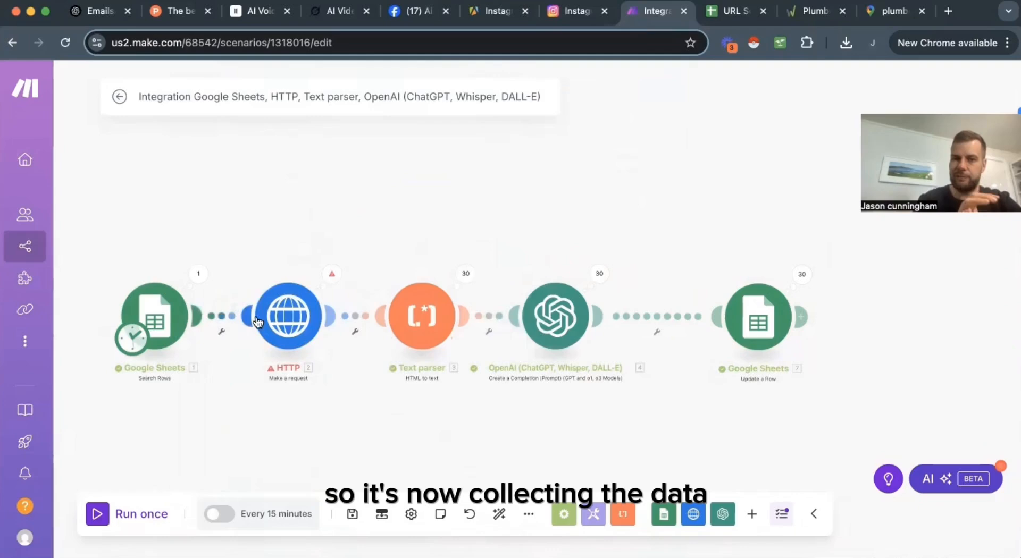
# Step: Open the OpenAI module's settings and check the available OpenAI connections
pyautogui.click(550, 319)
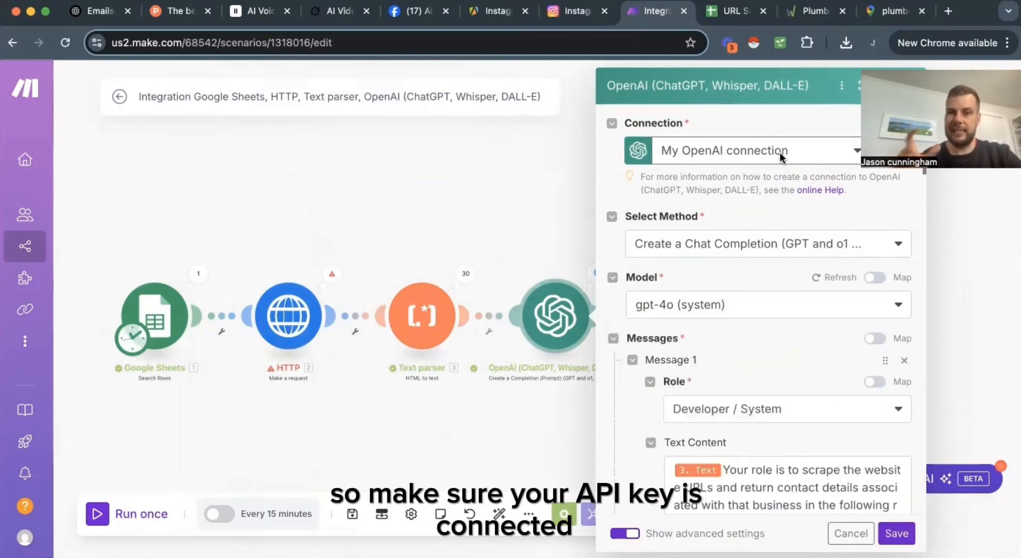
pyautogui.click(779, 152)
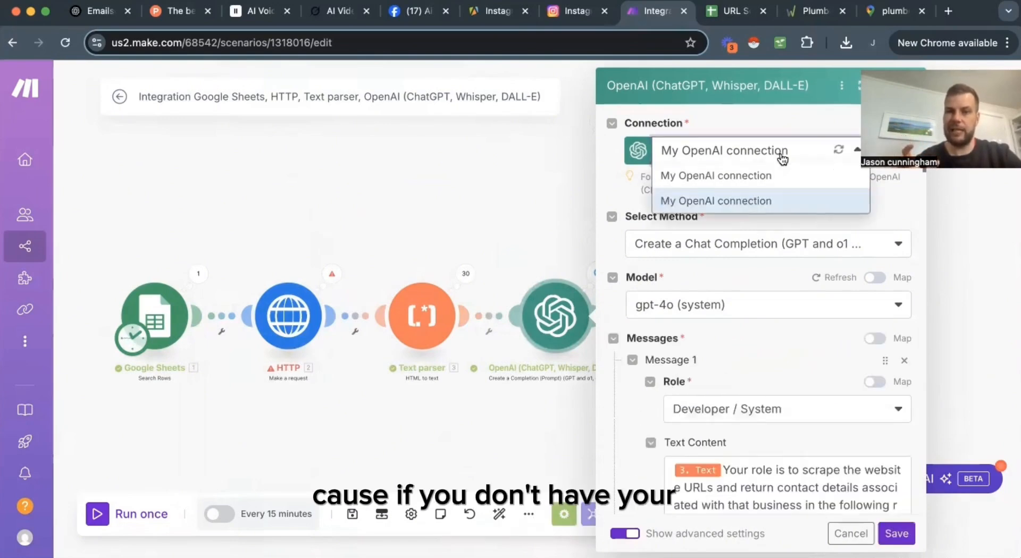
pyautogui.click(781, 156)
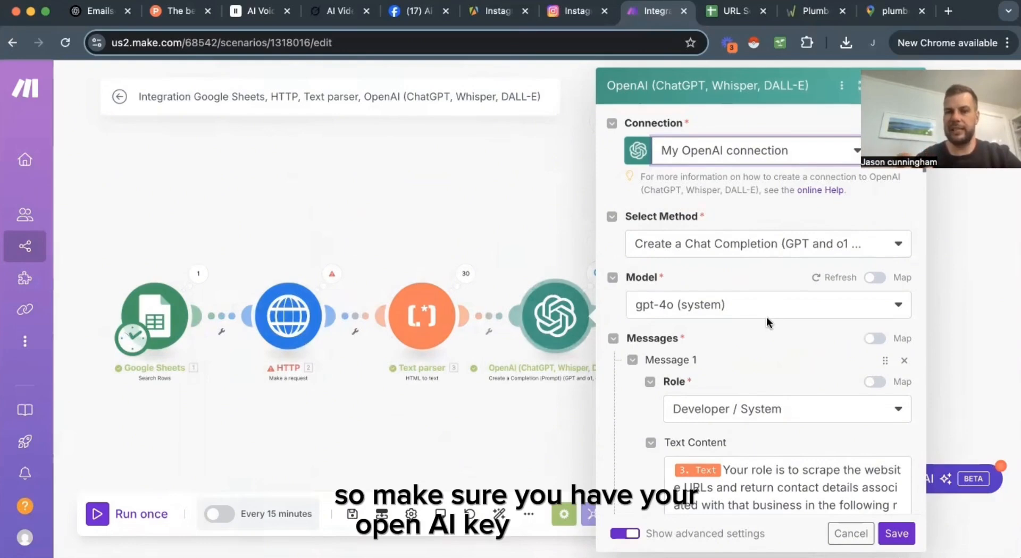
# Step: Choose Developer / System as the role of Message 1 in the OpenAI module
pyautogui.scroll(-4, 766, 317)
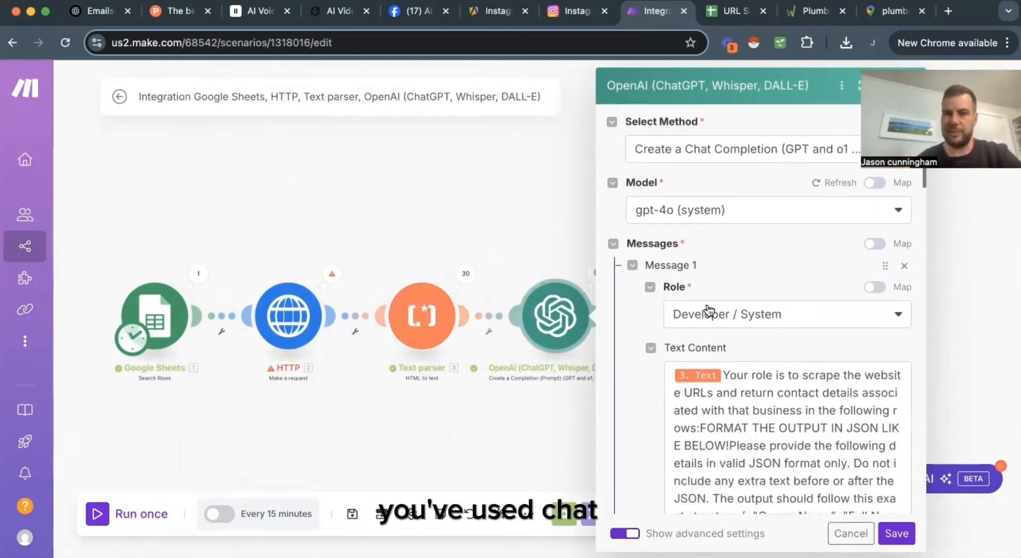
pyautogui.scroll(-2, 707, 308)
pyautogui.click(717, 273)
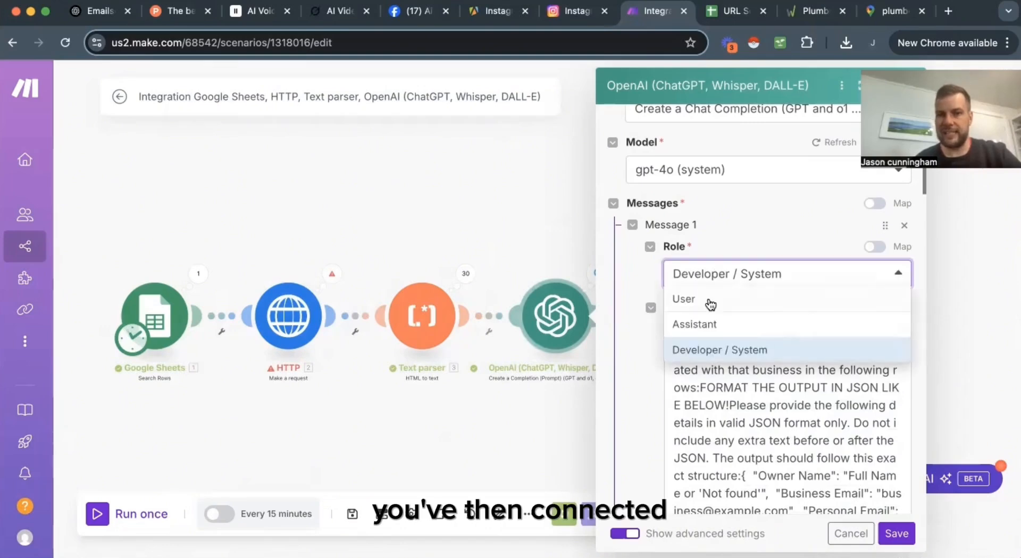
pyautogui.click(723, 350)
# Step: Read through the prompt in Message 1's text content, from the scraping role and JSON structure to the key notes
pyautogui.scroll(-2, 740, 307)
pyautogui.scroll(-8, 752, 402)
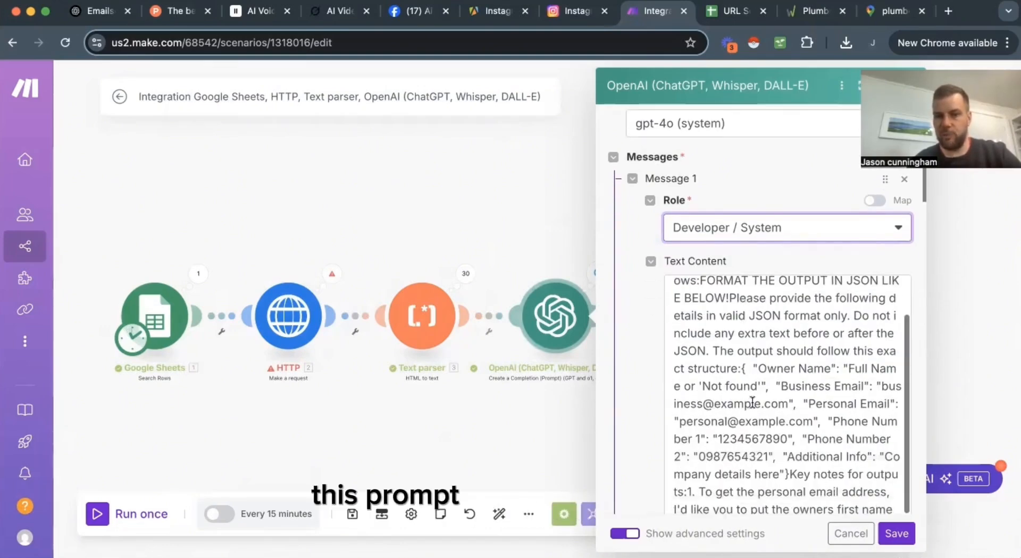
pyautogui.scroll(-10, 752, 402)
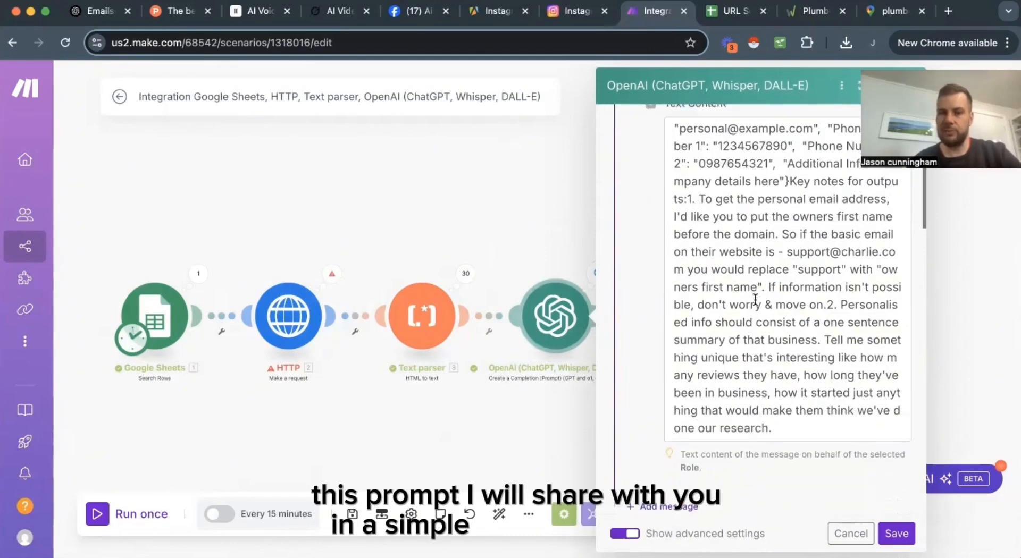
pyautogui.scroll(10, 755, 299)
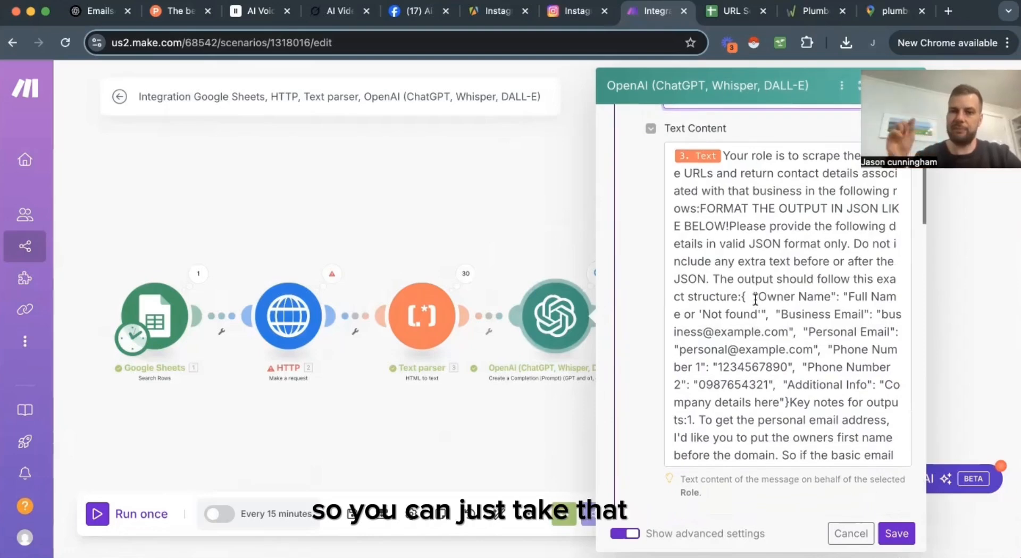
pyautogui.scroll(-10, 755, 299)
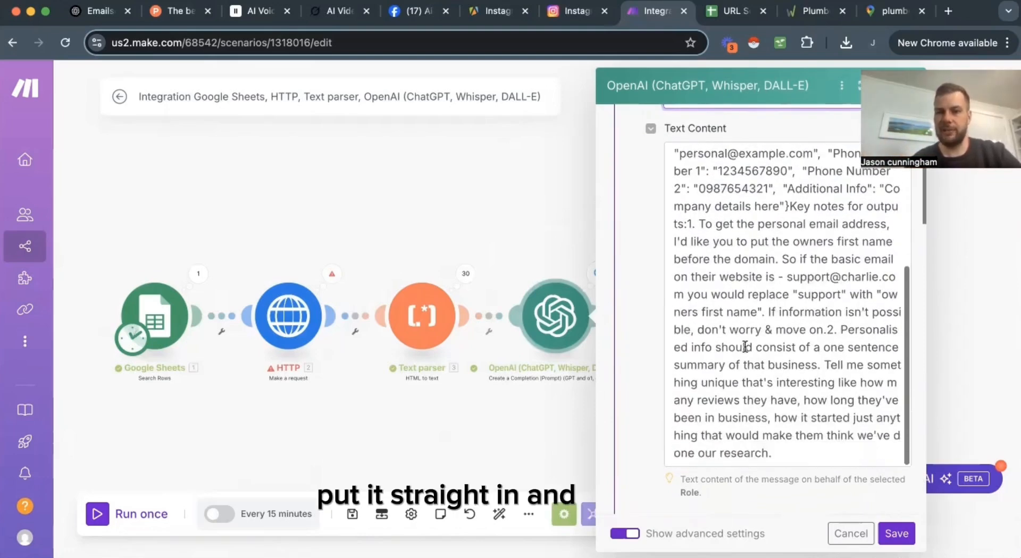
# Step: Check the OpenAI module's Response Format and Parse JSON Response settings below the messages, and close its settings
pyautogui.scroll(-5, 747, 350)
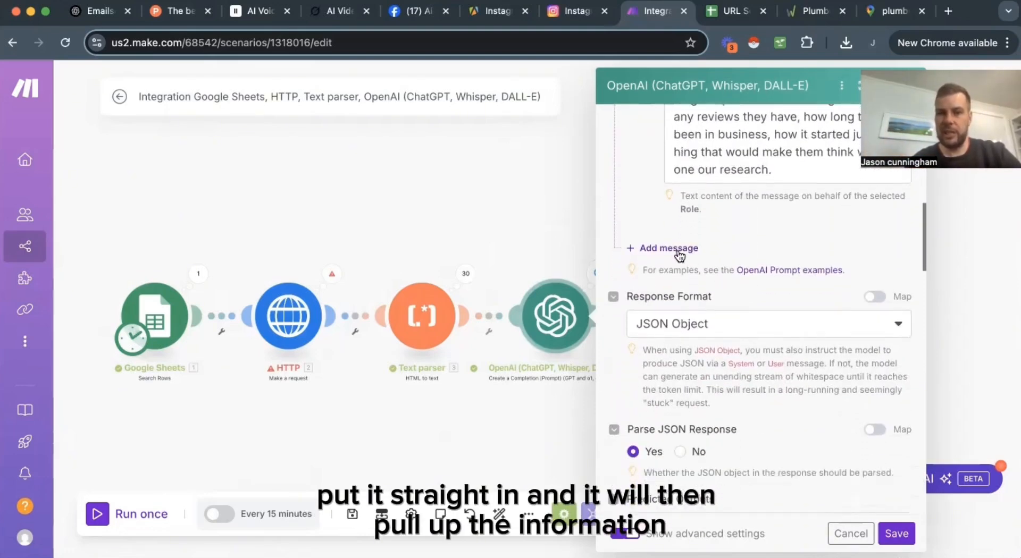
pyautogui.scroll(1, 670, 266)
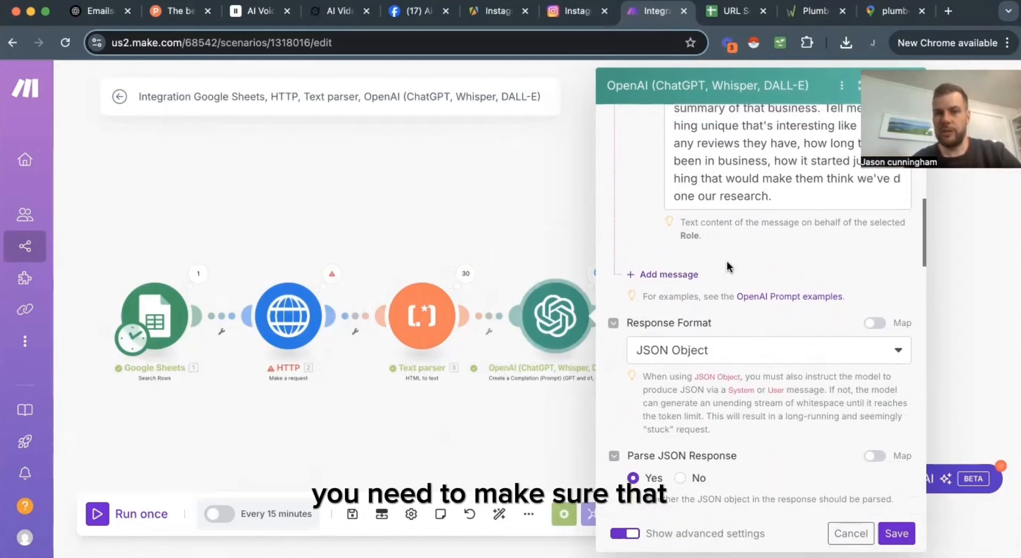
pyautogui.scroll(-1, 649, 330)
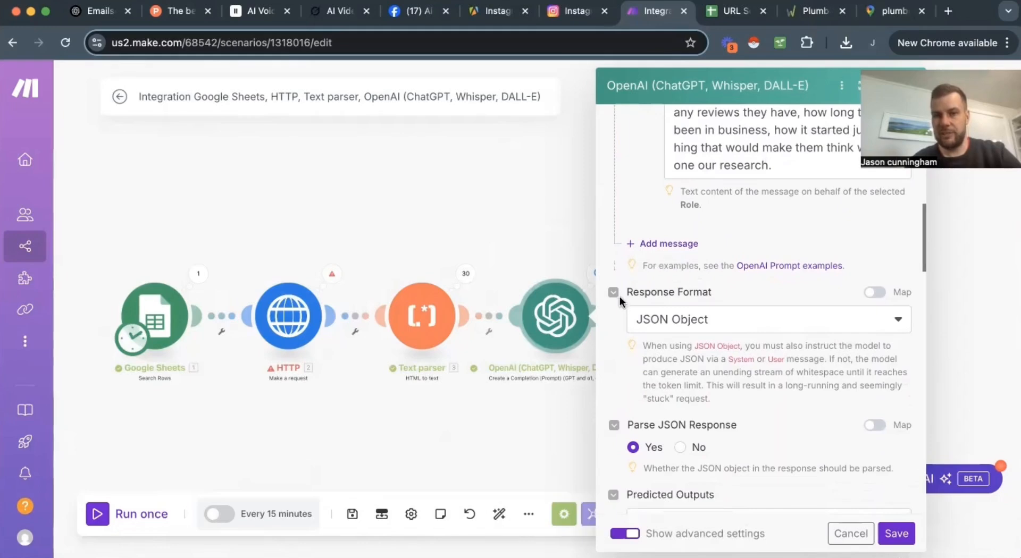
pyautogui.moveTo(624, 291); pyautogui.dragTo(728, 296)
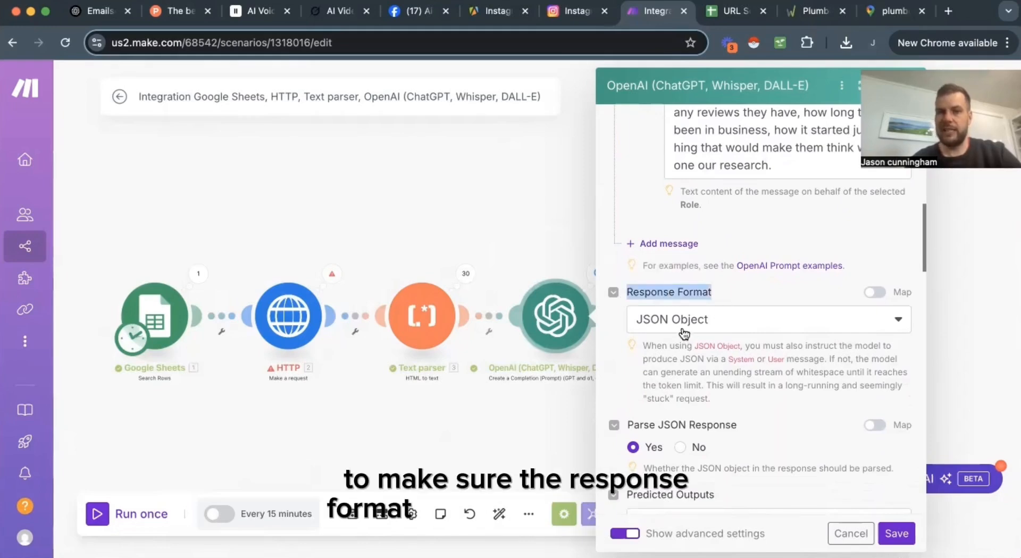
pyautogui.scroll(-2, 677, 343)
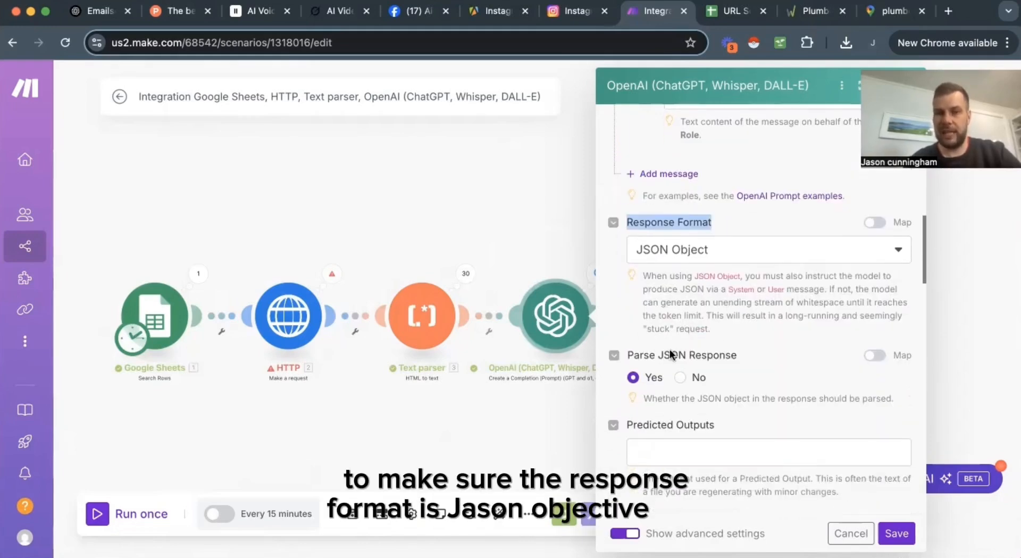
pyautogui.click(634, 358)
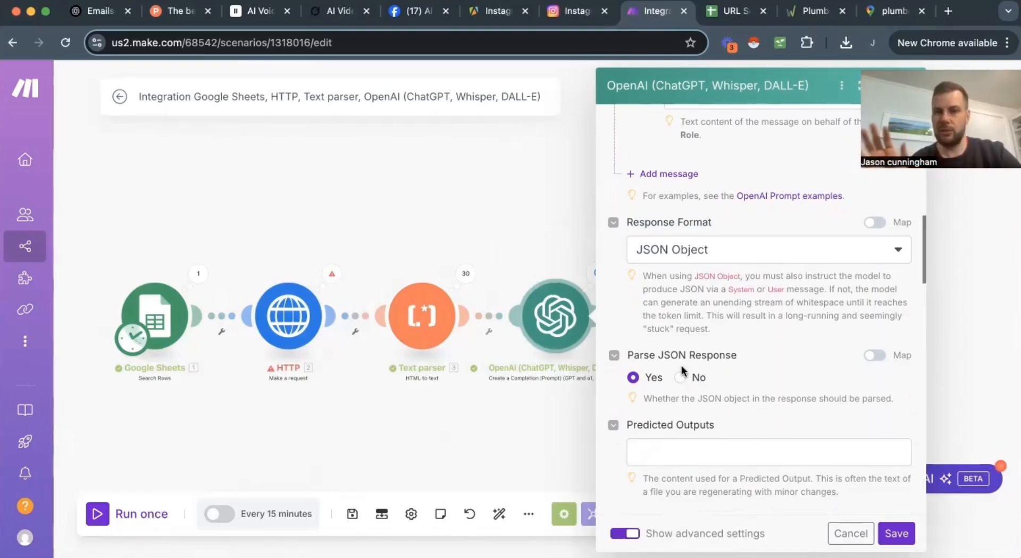
pyautogui.click(534, 229)
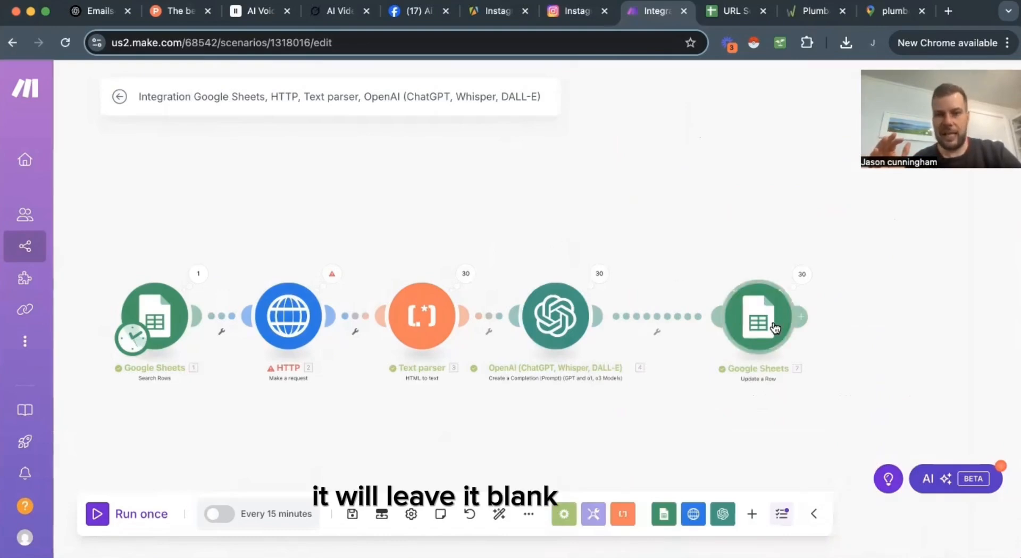
# Step: Open the Update a Row module's settings and inspect its connection, spreadsheet, sheet, row number mapping and header setting
pyautogui.click(775, 327)
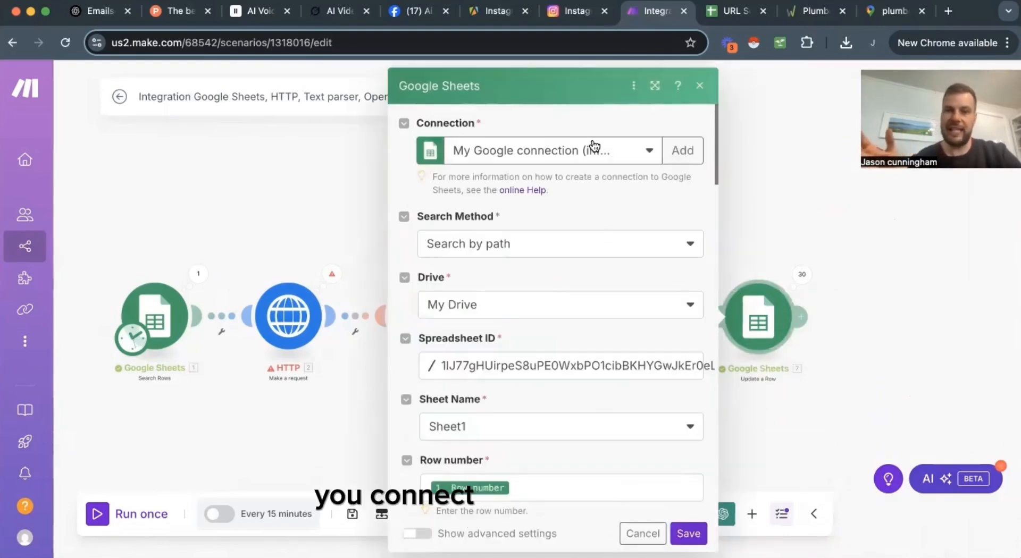
pyautogui.scroll(-2, 564, 280)
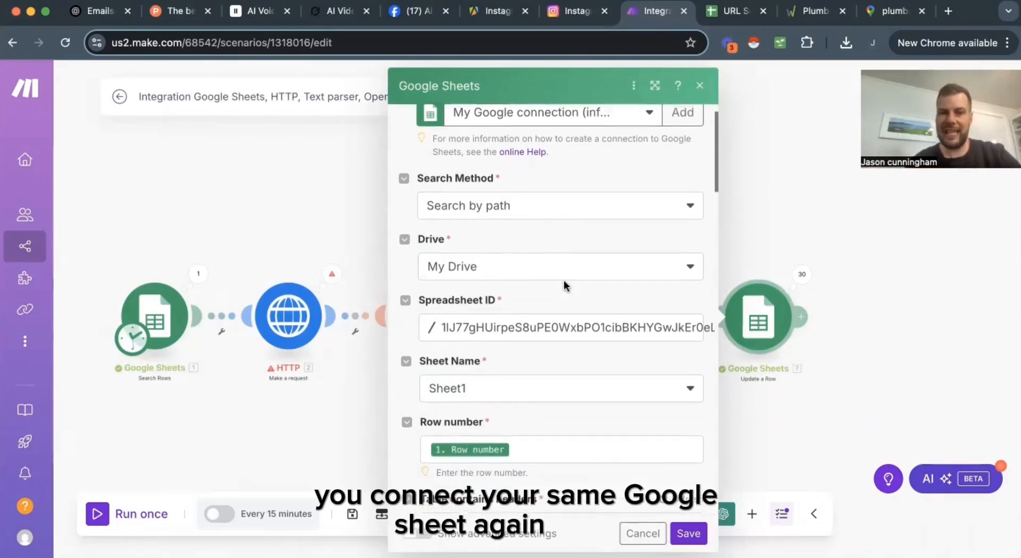
pyautogui.scroll(-5, 564, 287)
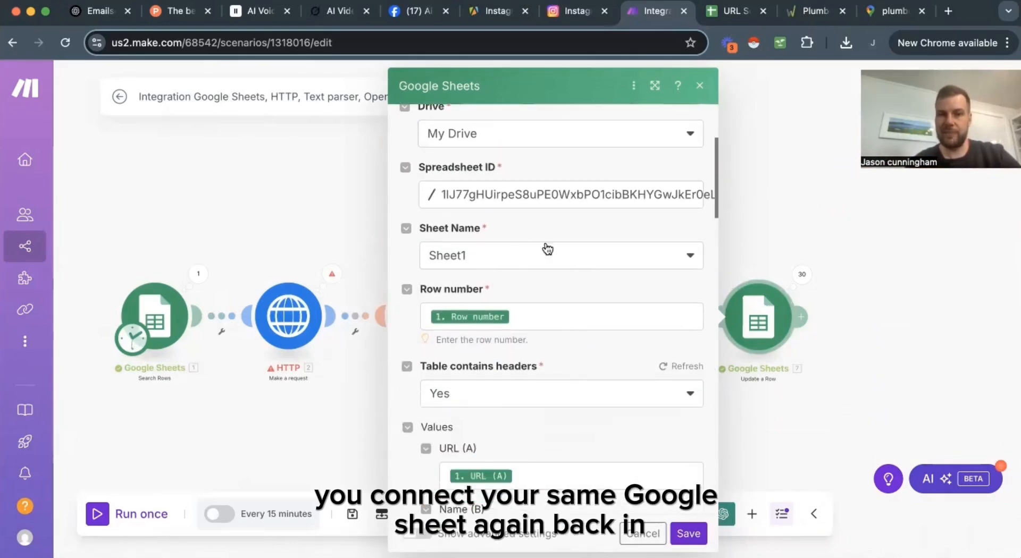
pyautogui.click(523, 309)
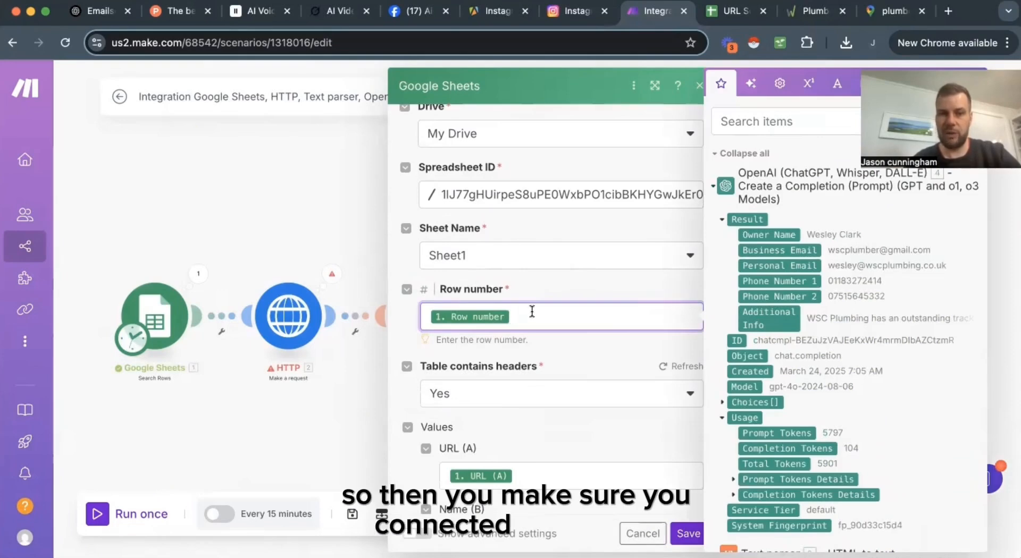
pyautogui.scroll(-1, 531, 318)
pyautogui.click(541, 319)
pyautogui.scroll(-10, 541, 320)
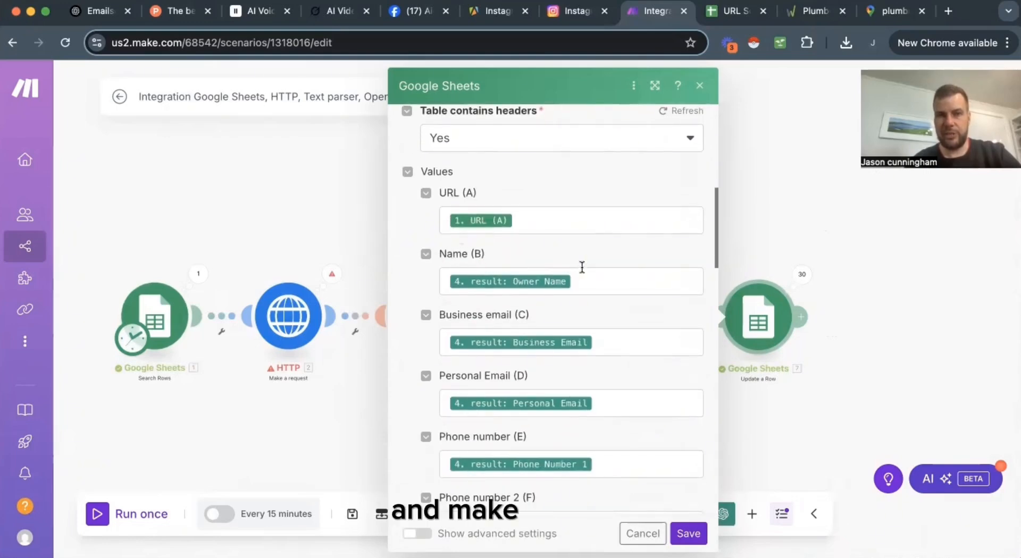
# Step: Compare the Name (B) mapping with the available OpenAI result and Search Rows items, and close the Update a Row settings without saving
pyautogui.click(649, 286)
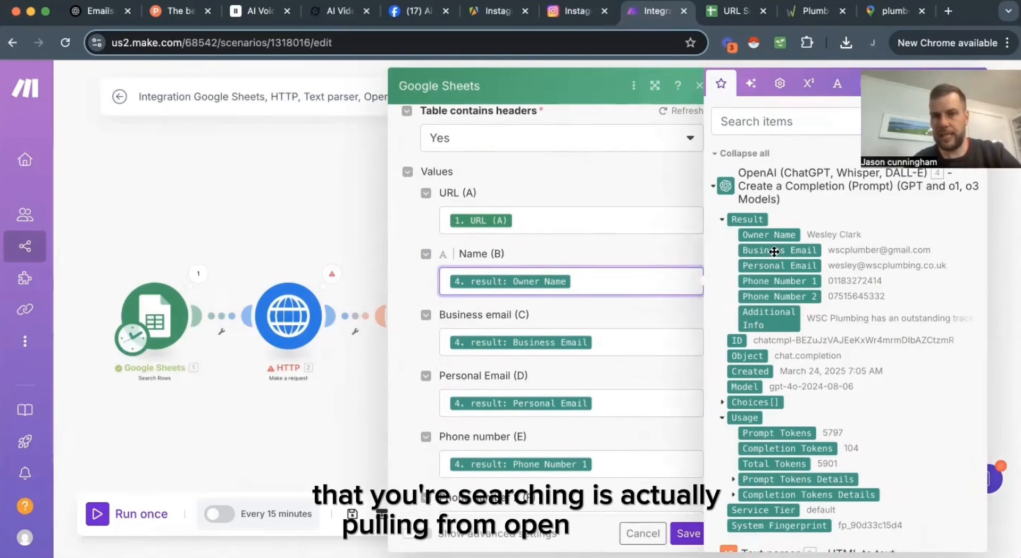
pyautogui.scroll(-10, 774, 252)
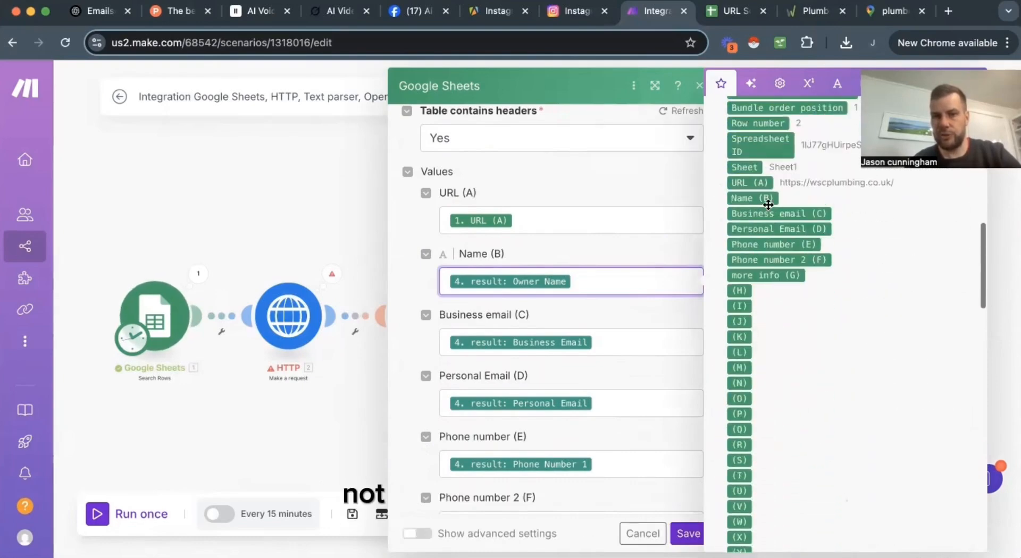
pyautogui.scroll(8, 775, 301)
pyautogui.scroll(-5, 768, 309)
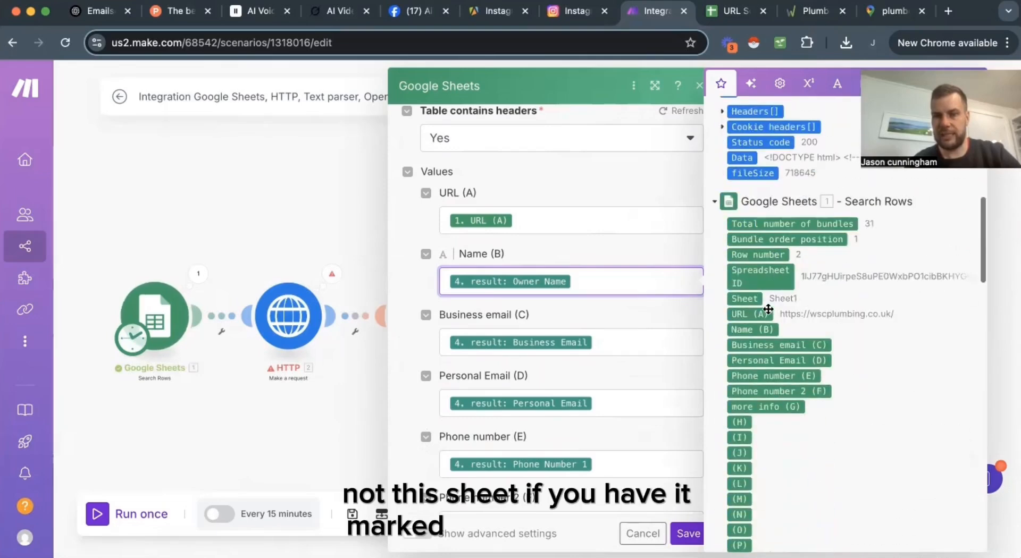
pyautogui.scroll(2, 769, 309)
pyautogui.scroll(5, 771, 325)
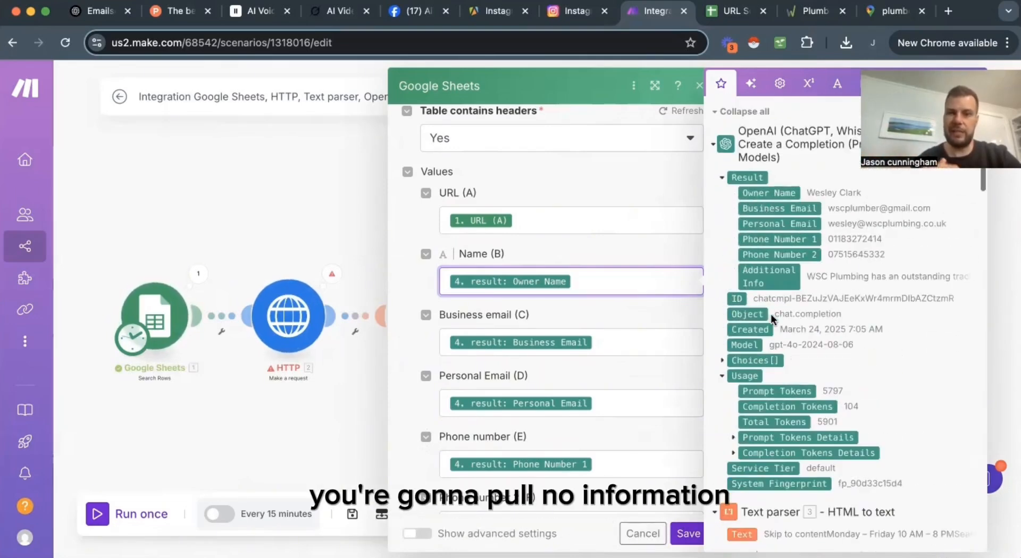
pyautogui.click(611, 244)
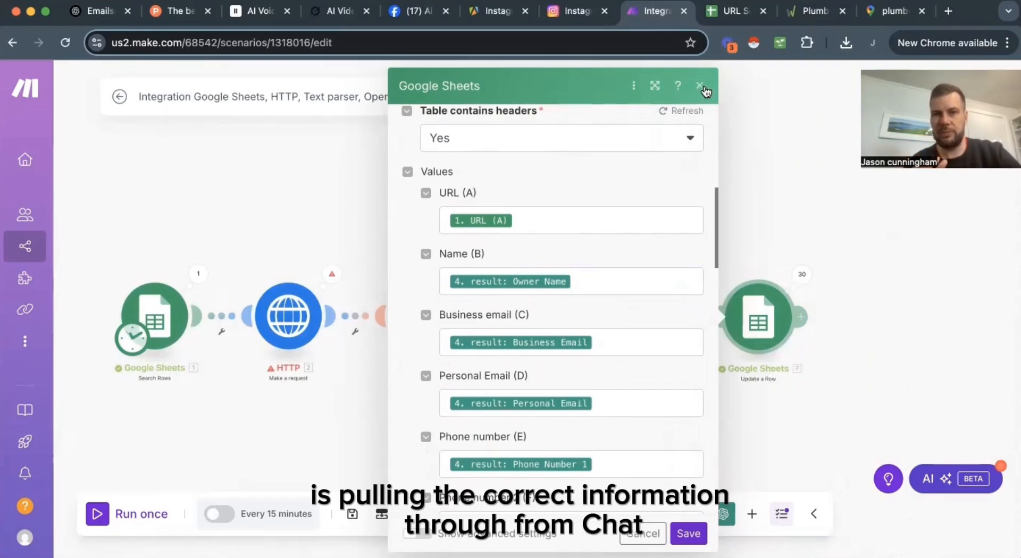
pyautogui.click(642, 533)
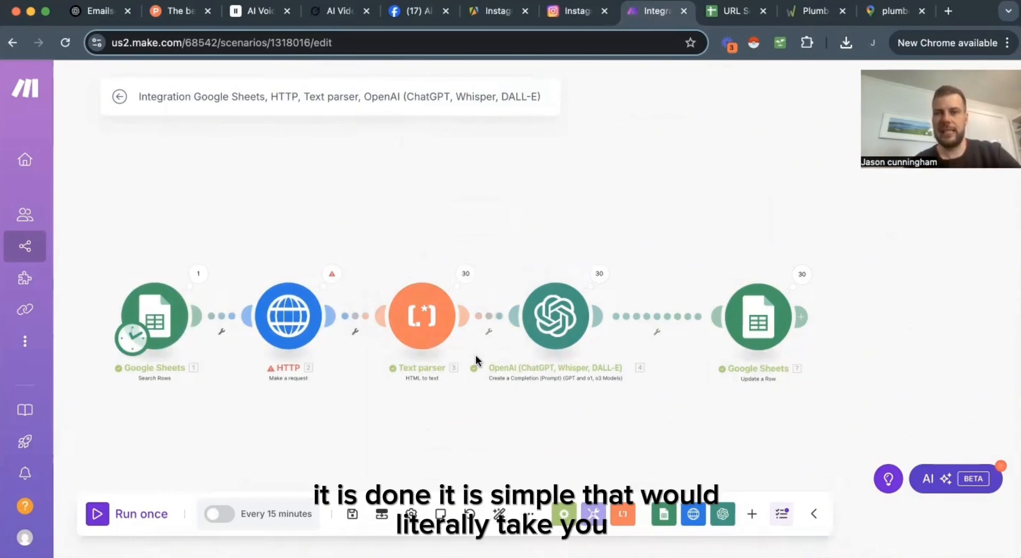
# Step: Switch to the URL Scrapper spreadsheet in Google Sheets and look through the scraped contact rows
pyautogui.click(735, 11)
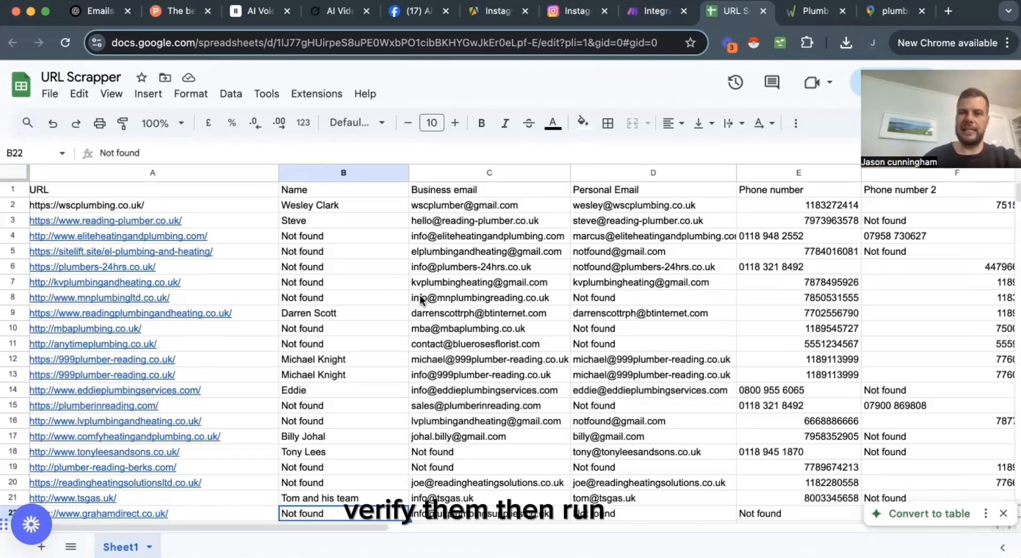
pyautogui.scroll(-5, 420, 299)
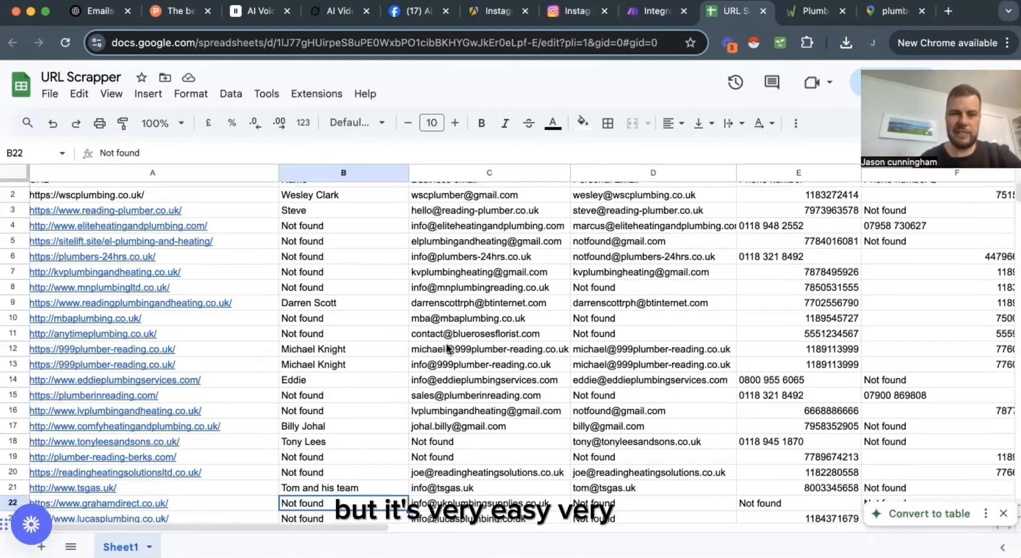
pyautogui.scroll(5, 446, 343)
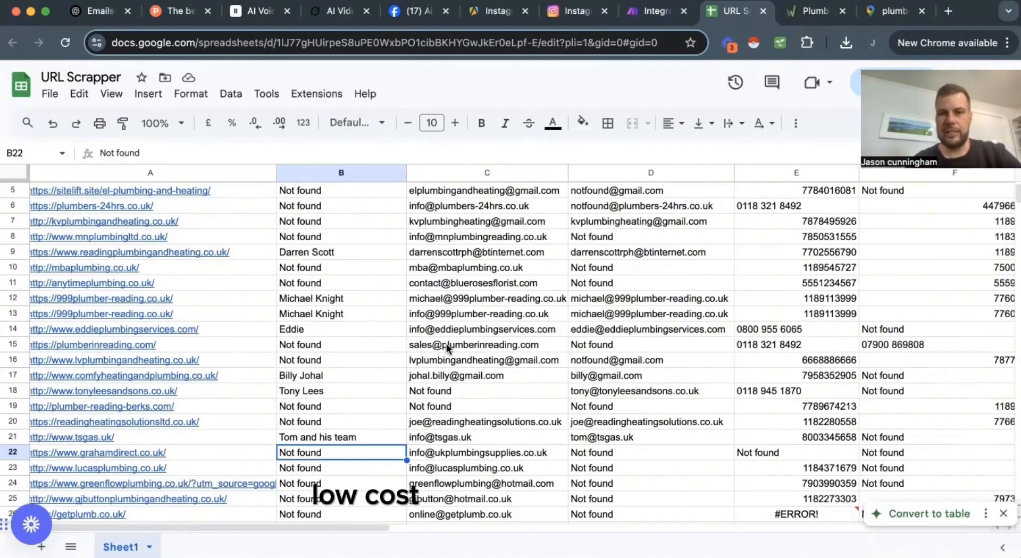